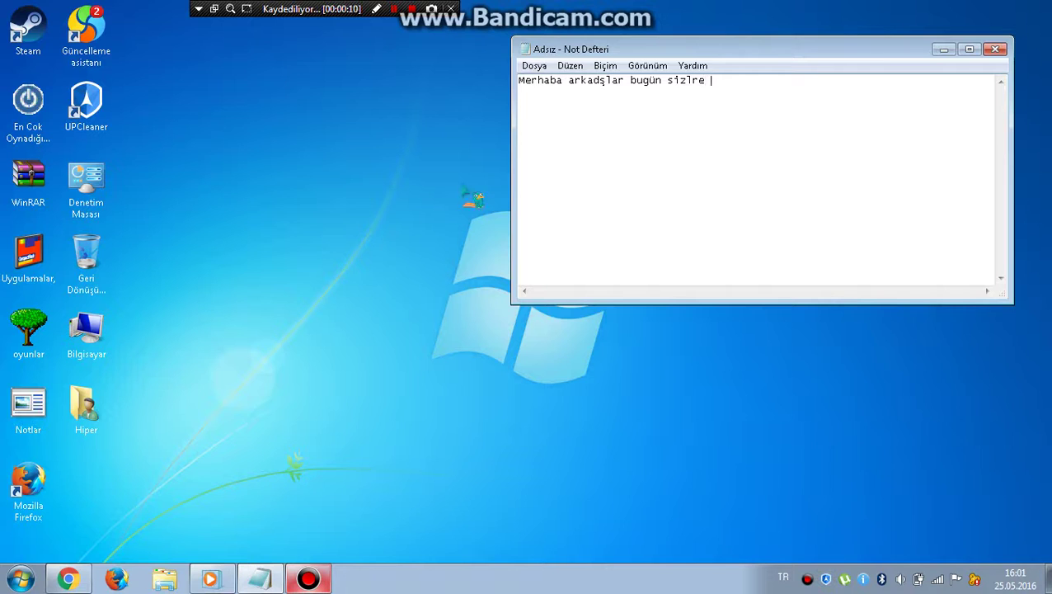
Open the "En Cok Oynadığım Oyunlar" desktop folder and select the Worm.is The Game shortcut
{"action": "double_click", "coordinate": [27, 104]}
{"action": "left_click_drag", "start_coordinate": [397, 258], "coordinate": [446, 165]}
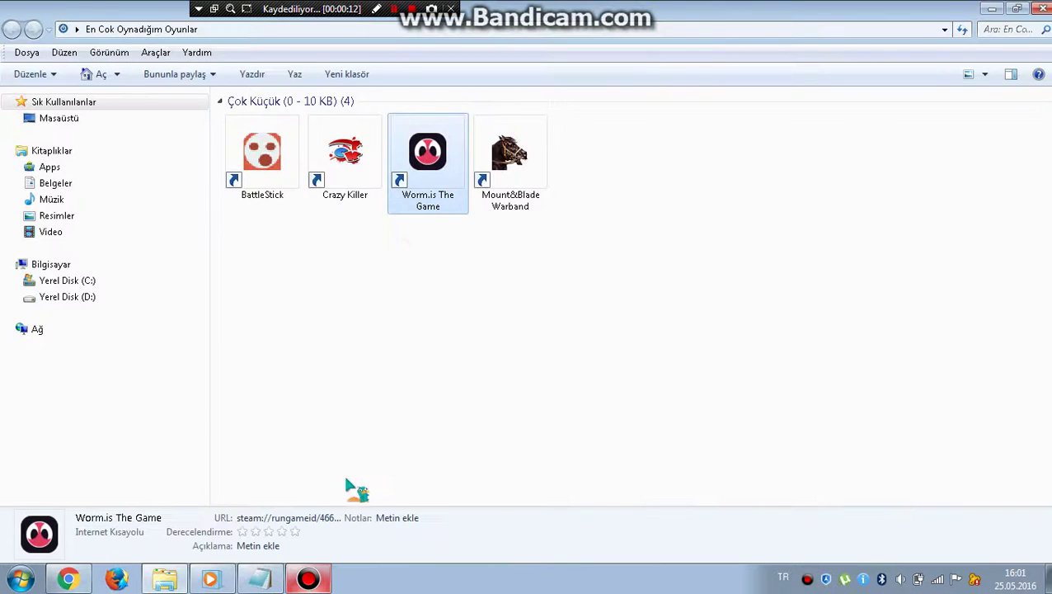
Switch to Notepad and continue the greeting with "woem.is nasıl indirilir onu göstereceyim"
{"action": "left_click", "coordinate": [260, 578]}
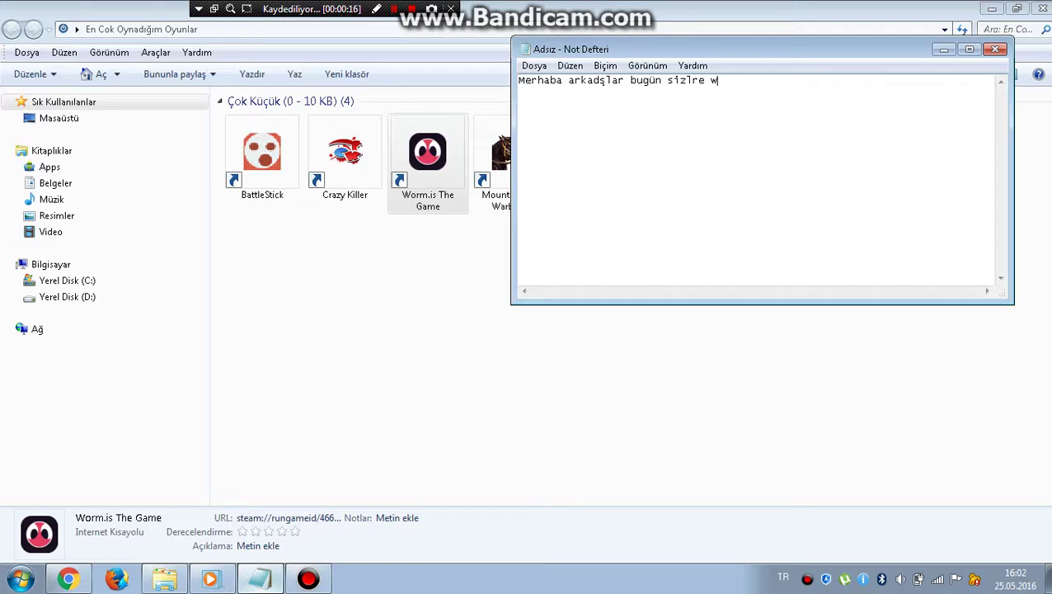
{"action": "type", "text": "woem.is nasıl indirilir o"}
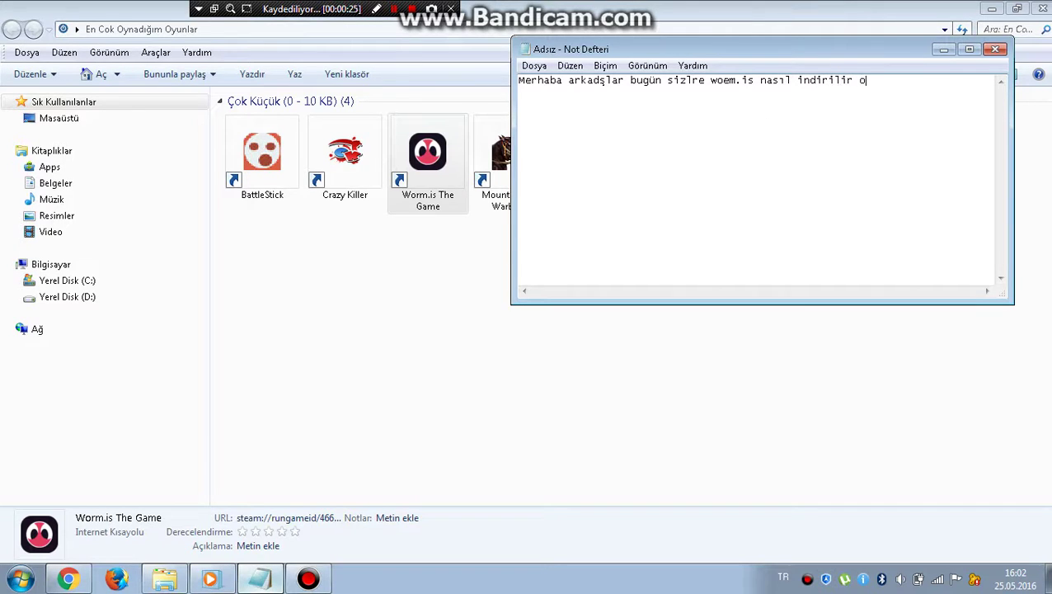
{"action": "type", "text": "nu göstereceyim"}
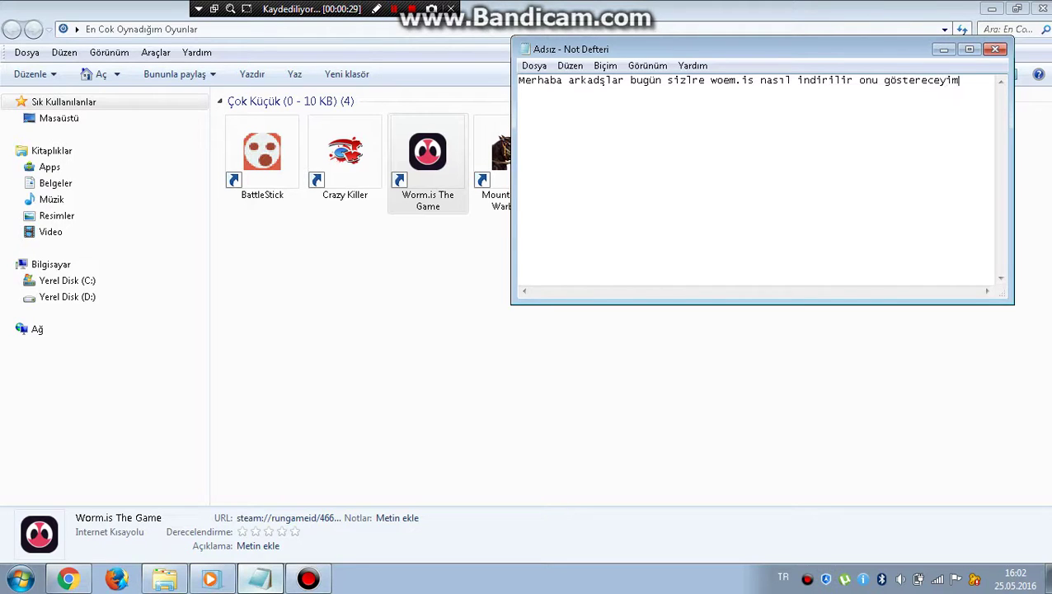
Replace the whole Notepad greeting with an instruction to enter Steam first, beginning "ilk öncelikle st"
{"action": "key", "text": "BackSpace"}
{"action": "key", "text": "BackSpace"}
{"action": "key", "text": "BackSpace"}
{"action": "key", "text": "BackSpace"}
{"action": "key", "text": "BackSpace"}
{"action": "key", "text": "BackSpace"}
{"action": "key", "text": "BackSpace"}
{"action": "key", "text": "BackSpace"}
{"action": "key", "text": "BackSpace"}
{"action": "key", "text": "BackSpace"}
{"action": "key", "text": "BackSpace"}
{"action": "key", "text": "BackSpace"}
{"action": "key", "text": "BackSpace"}
{"action": "key", "text": "BackSpace"}
{"action": "key", "text": "BackSpace"}
{"action": "key", "text": "BackSpace"}
{"action": "key", "text": "BackSpace"}
{"action": "key", "text": "BackSpace"}
{"action": "key", "text": "BackSpace"}
{"action": "key", "text": "BackSpace"}
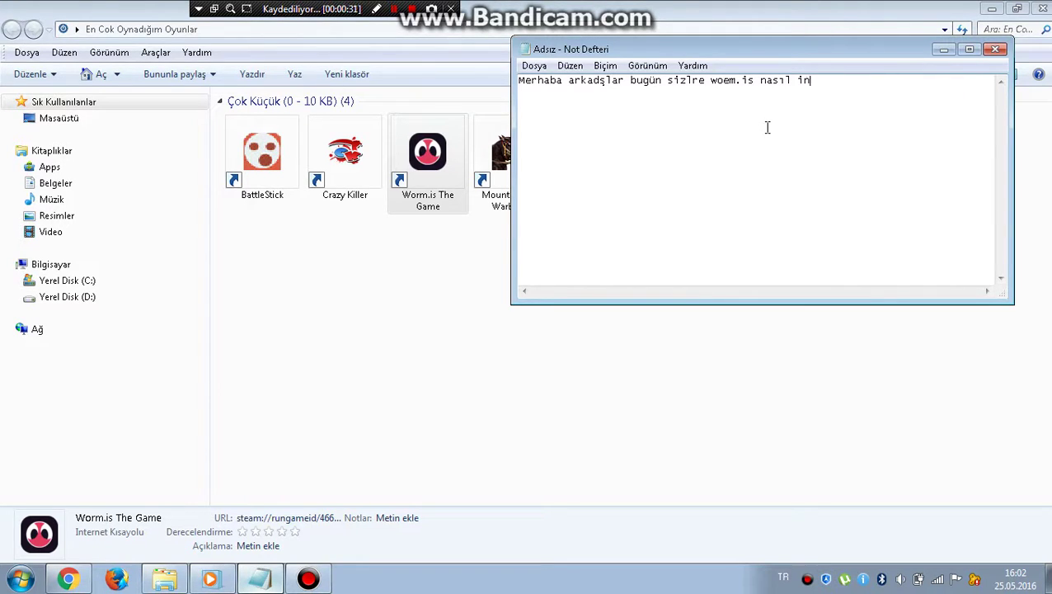
{"action": "key", "text": "BackSpace"}
{"action": "key", "text": "BackSpace"}
{"action": "key", "text": "BackSpace"}
{"action": "key", "text": "BackSpace"}
{"action": "key", "text": "BackSpace"}
{"action": "key", "text": "BackSpace"}
{"action": "key", "text": "BackSpace"}
{"action": "key", "text": "BackSpace"}
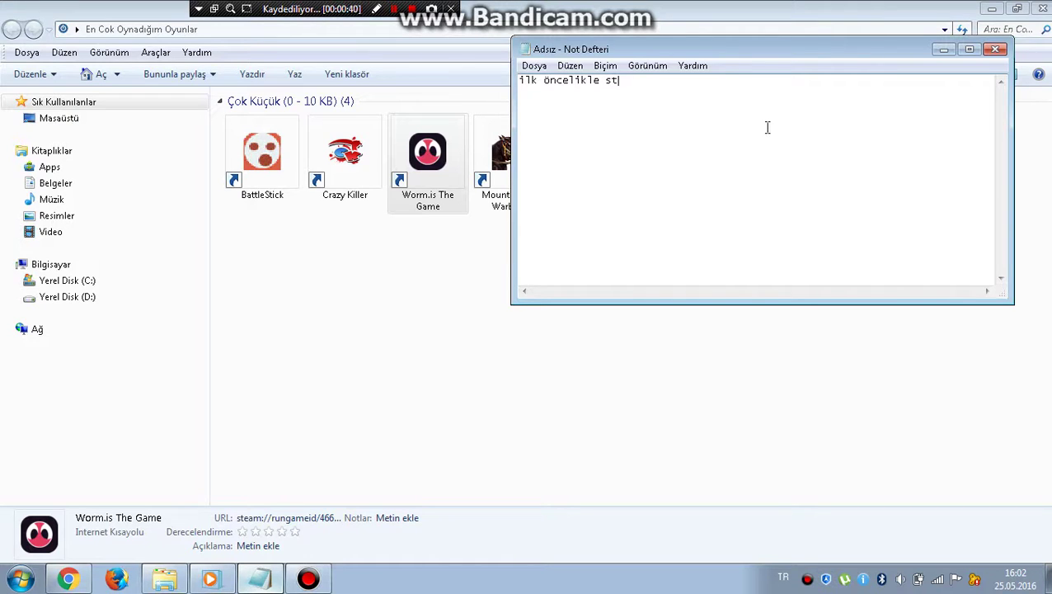
{"action": "type", "text": "a gir"}
Erase the instruction from the note and minimise both the Notepad and folder windows
{"action": "key", "text": "BackSpace"}
{"action": "key", "text": "BackSpace"}
{"action": "key", "text": "BackSpace"}
{"action": "key", "text": "BackSpace"}
{"action": "key", "text": "BackSpace"}
{"action": "key", "text": "BackSpace"}
{"action": "key", "text": "BackSpace"}
{"action": "key", "text": "BackSpace"}
{"action": "key", "text": "BackSpace"}
{"action": "key", "text": "BackSpace"}
{"action": "key", "text": "BackSpace"}
{"action": "key", "text": "BackSpace"}
{"action": "key", "text": "BackSpace"}
{"action": "key", "text": "BackSpace"}
{"action": "key", "text": "BackSpace"}
{"action": "key", "text": "BackSpace"}
{"action": "key", "text": "BackSpace"}
{"action": "key", "text": "BackSpace"}
{"action": "key", "text": "BackSpace"}
{"action": "key", "text": "BackSpace"}
{"action": "left_click", "coordinate": [943, 48]}
{"action": "left_click", "coordinate": [993, 8]}
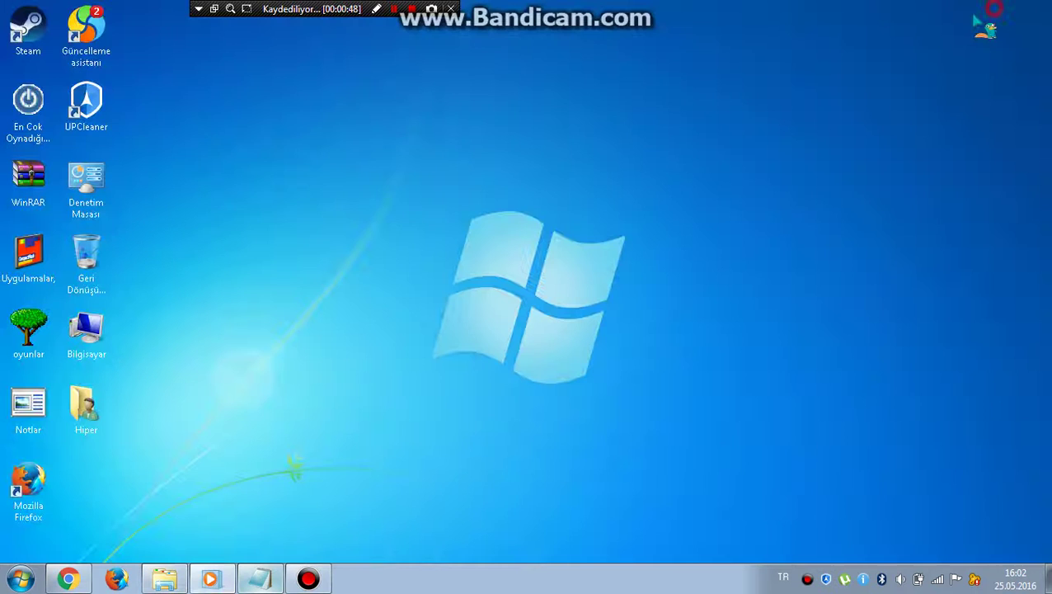
Launch Steam from the desktop and quit µTorrent running in the background
{"action": "double_click", "coordinate": [28, 28]}
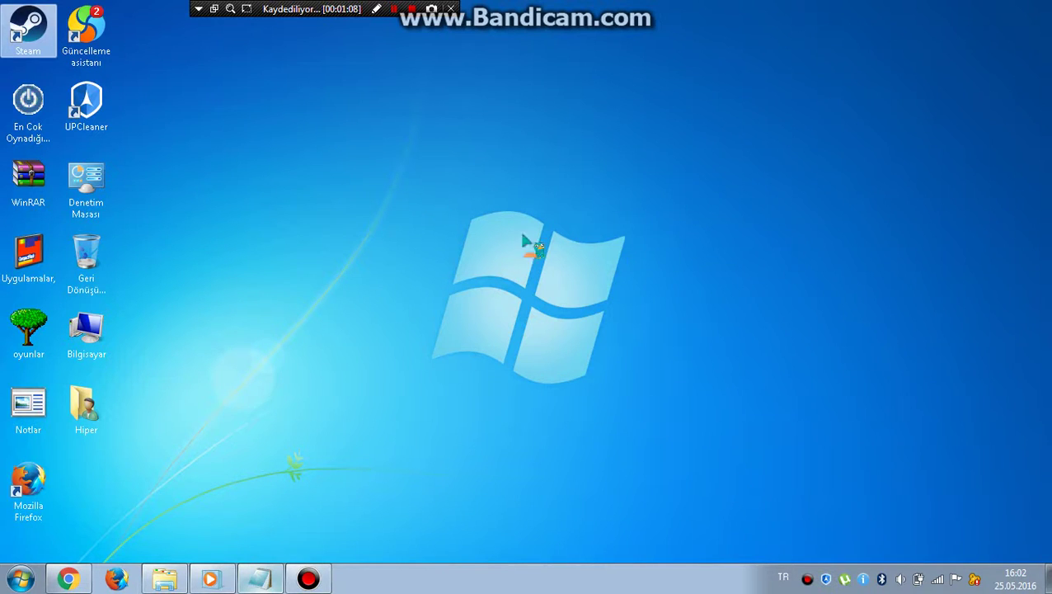
{"action": "right_click", "coordinate": [845, 580]}
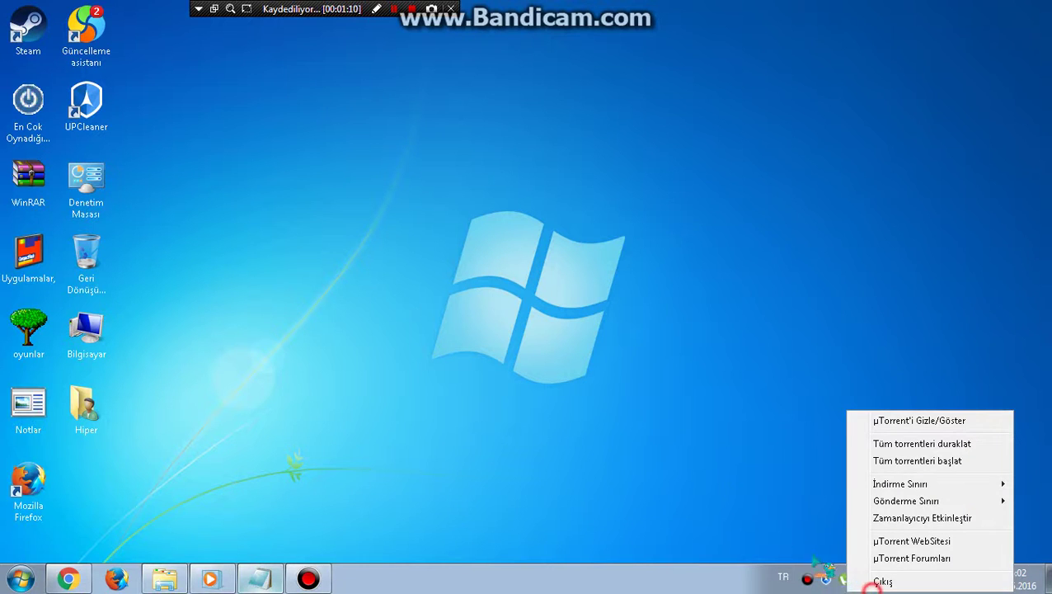
{"action": "left_click", "coordinate": [854, 581]}
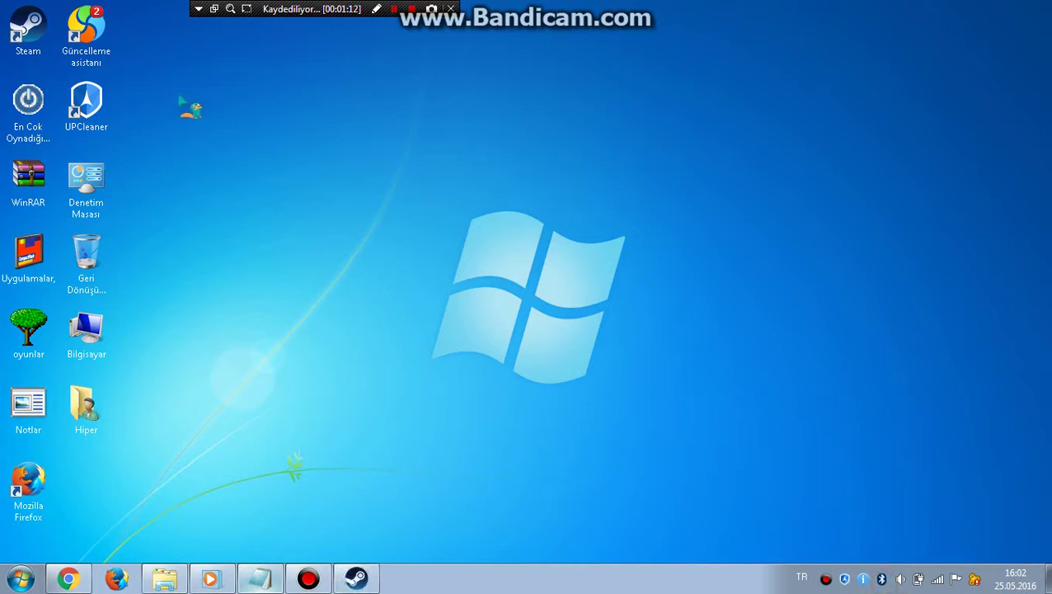
{"action": "left_click_drag", "start_coordinate": [271, 198], "coordinate": [858, 351]}
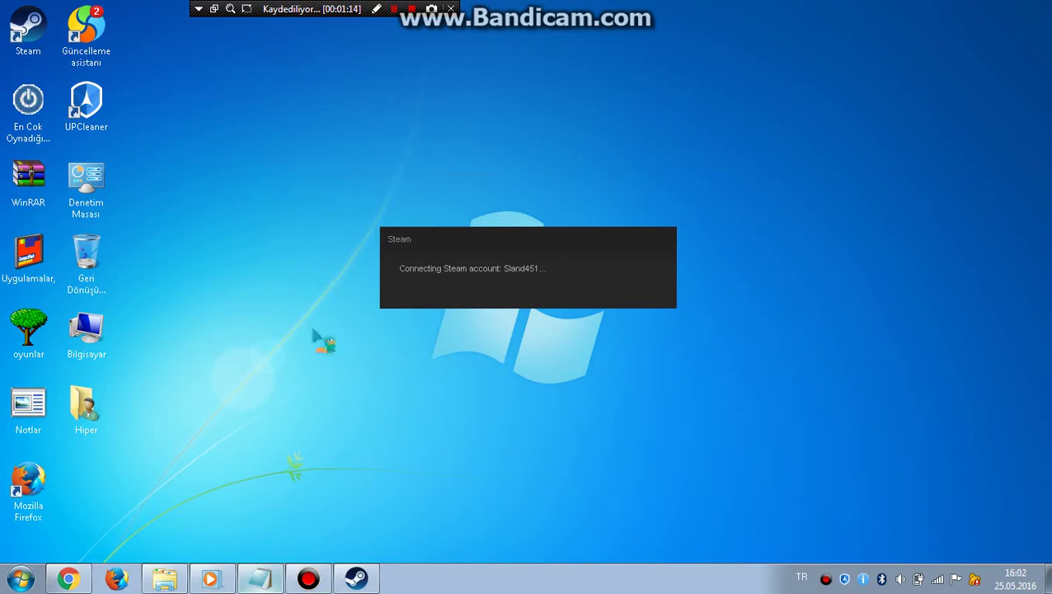
{"action": "left_click_drag", "start_coordinate": [310, 200], "coordinate": [749, 376]}
{"action": "left_click_drag", "start_coordinate": [261, 216], "coordinate": [898, 355]}
{"action": "left_click_drag", "start_coordinate": [356, 212], "coordinate": [706, 329]}
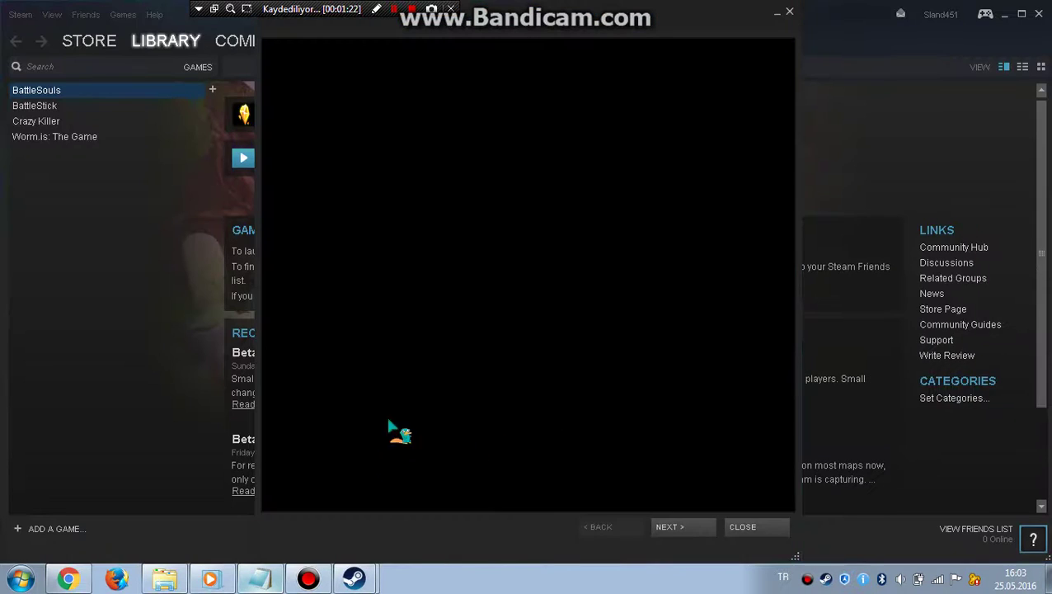
Dismiss the Steam pop-up window and bring up the store's Popular New releases list for Free to Play games
{"action": "left_click", "coordinate": [790, 12]}
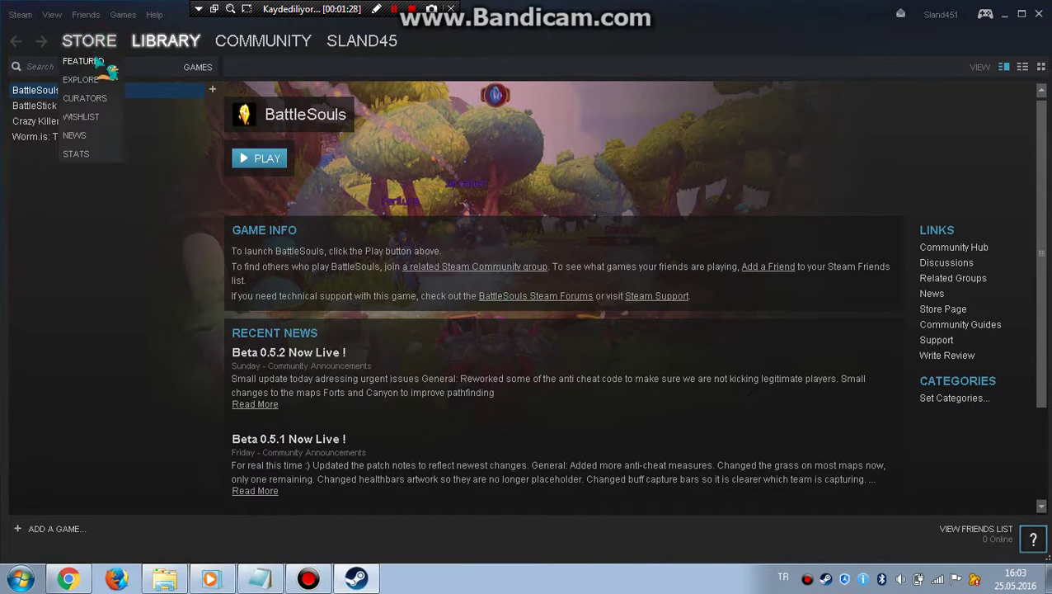
{"action": "left_click", "coordinate": [96, 64]}
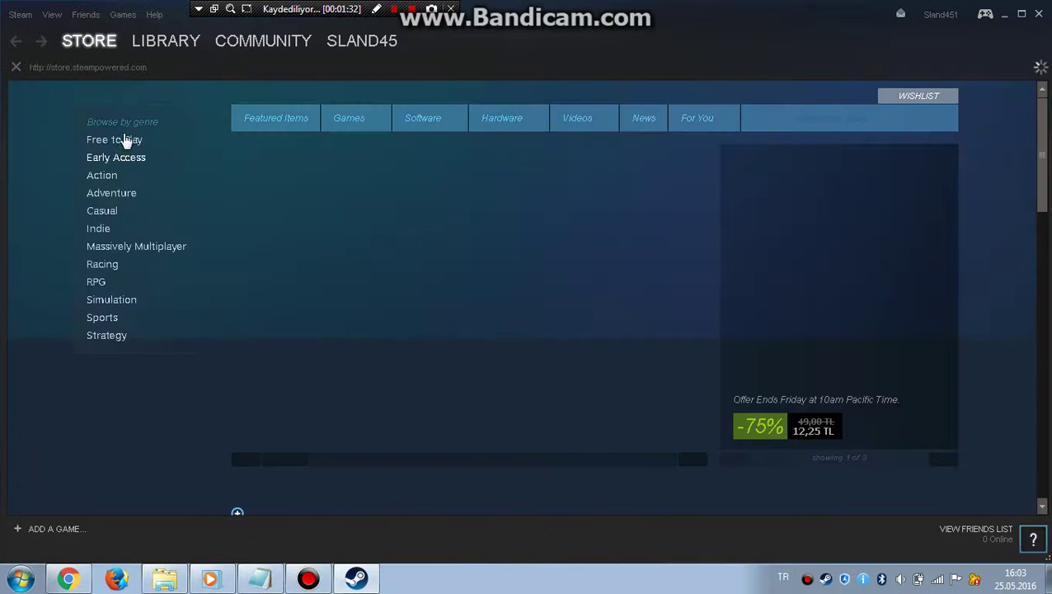
{"action": "mouse_move", "coordinate": [351, 125]}
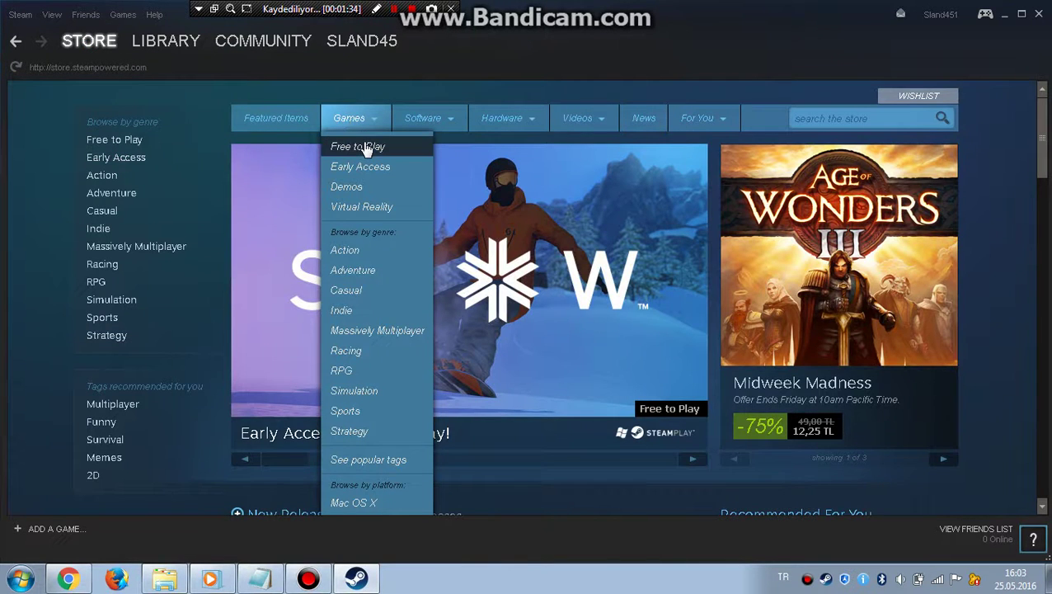
{"action": "left_click", "coordinate": [352, 148]}
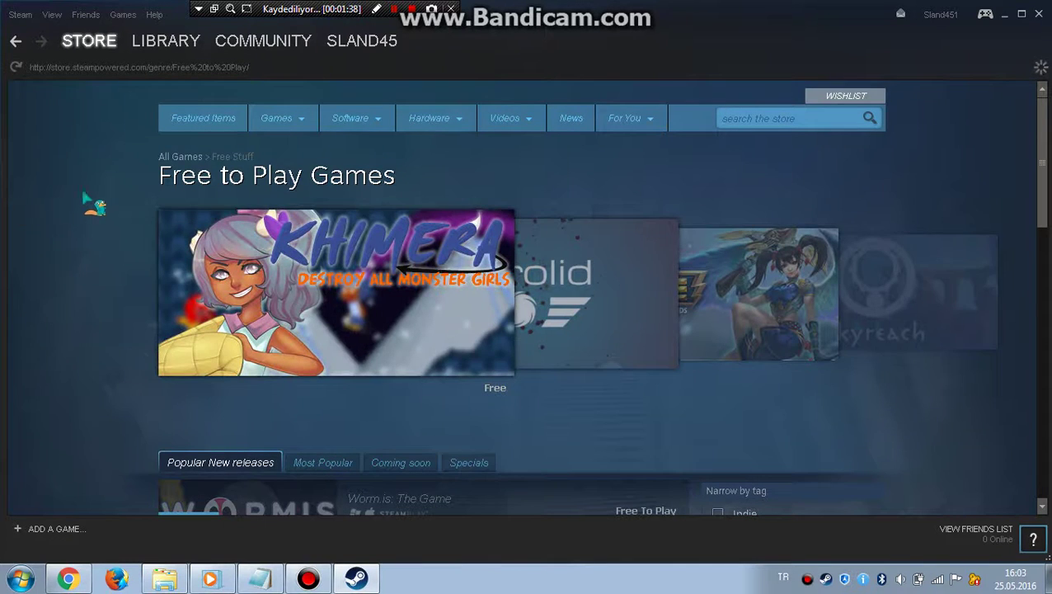
{"action": "scroll", "coordinate": [99, 198], "scroll_direction": "down", "scroll_amount": 3}
{"action": "scroll", "coordinate": [99, 194], "scroll_direction": "down", "scroll_amount": 1}
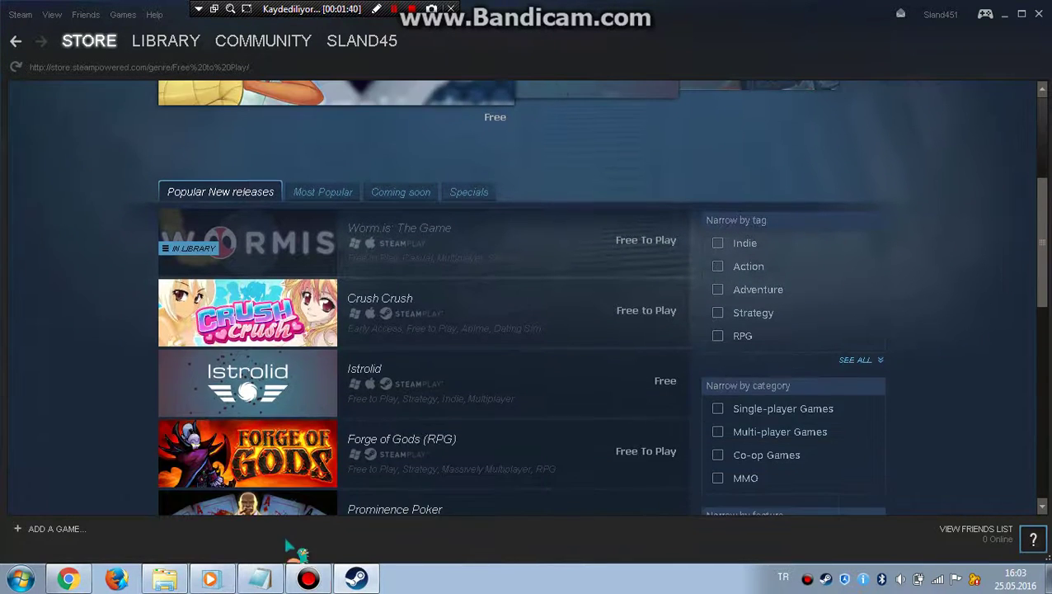
Write "bura bedava oyunlara geliyorsunz ve ilk basta worm.is var ona tıklıyorsunuz arkadaşar" in Notepad
{"action": "left_click", "coordinate": [260, 580]}
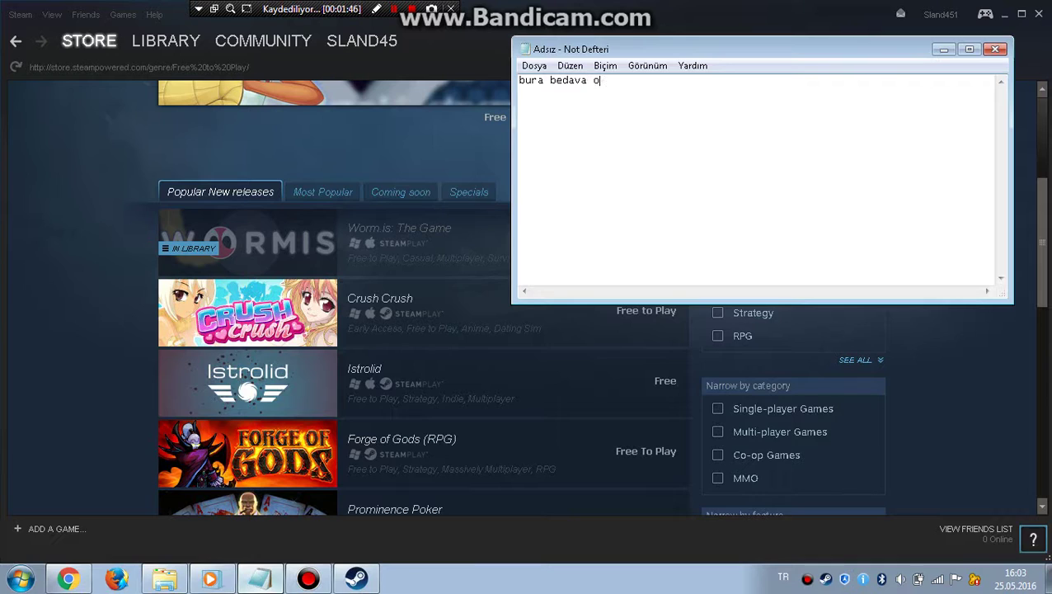
{"action": "type", "text": "ara geliyorsunz ve ilk basta w"}
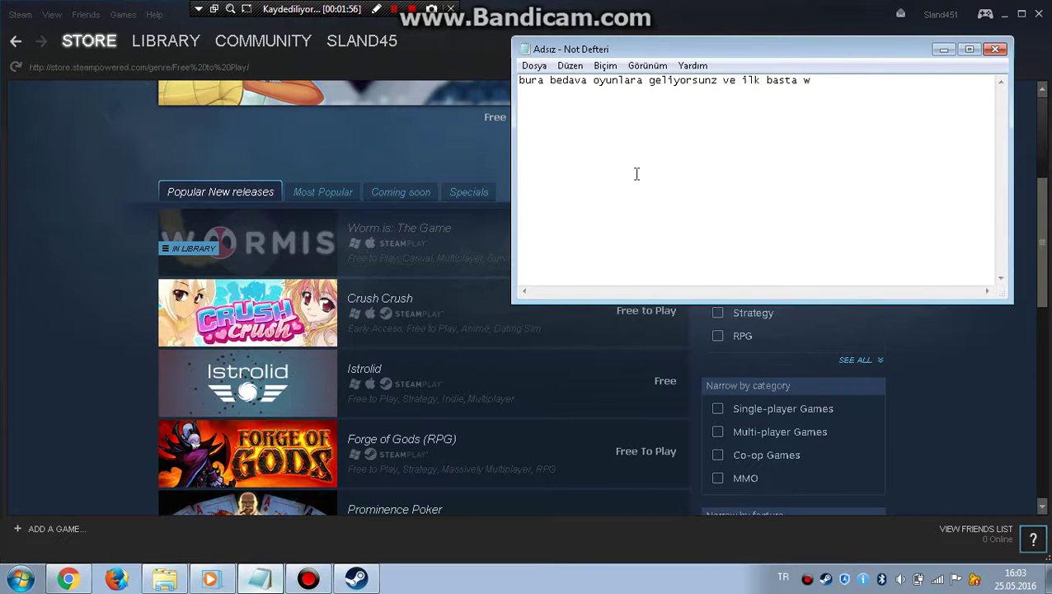
{"action": "type", "text": "orm.is var ona tıklıyo"}
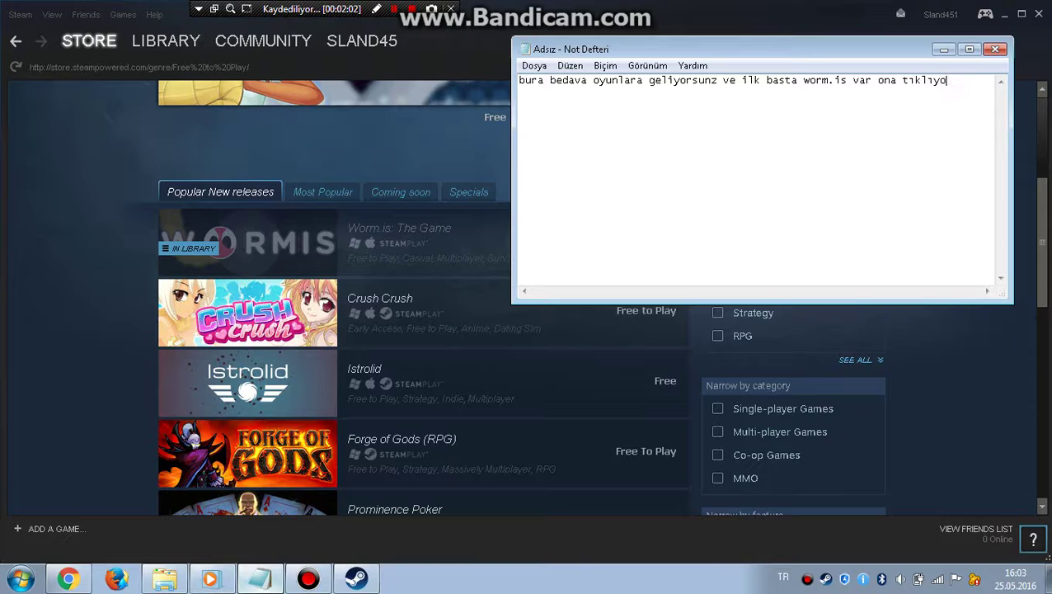
{"action": "type", "text": "rsunuz a"}
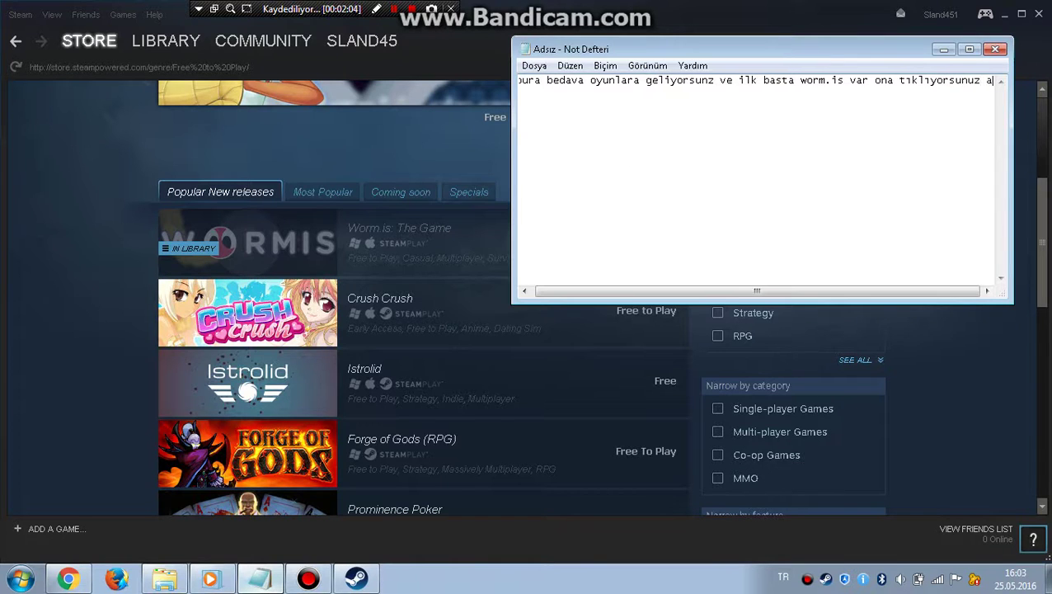
{"action": "type", "text": "rkadaşar"}
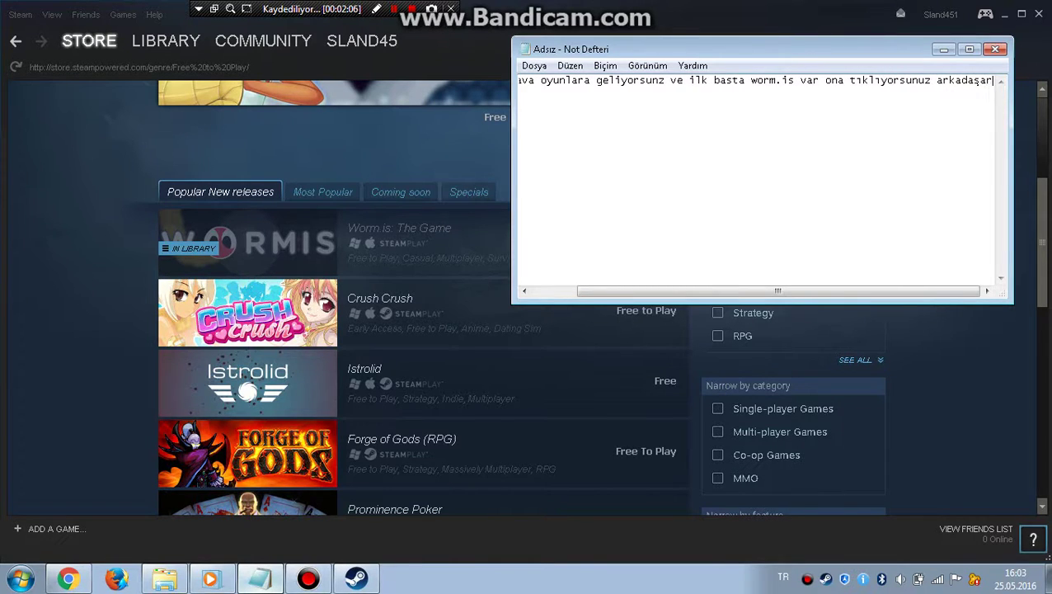
Erase the note about the free games and minimise Notepad to return to the Steam store list
{"action": "key", "text": "BackSpace"}
{"action": "key", "text": "BackSpace"}
{"action": "key", "text": "BackSpace"}
{"action": "key", "text": "BackSpace"}
{"action": "key", "text": "BackSpace"}
{"action": "key", "text": "BackSpace"}
{"action": "key", "text": "BackSpace"}
{"action": "key", "text": "BackSpace"}
{"action": "key", "text": "BackSpace"}
{"action": "key", "text": "BackSpace"}
{"action": "key", "text": "BackSpace"}
{"action": "key", "text": "BackSpace"}
{"action": "key", "text": "BackSpace"}
{"action": "key", "text": "BackSpace"}
{"action": "key", "text": "BackSpace"}
{"action": "key", "text": "BackSpace"}
{"action": "key", "text": "BackSpace"}
{"action": "key", "text": "BackSpace"}
{"action": "key", "text": "BackSpace"}
{"action": "key", "text": "BackSpace"}
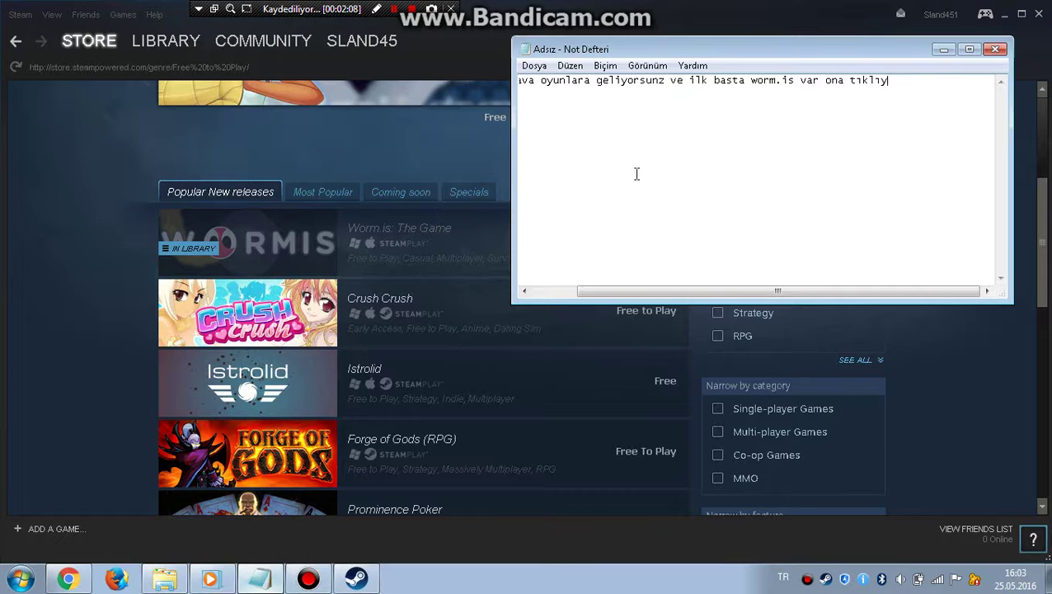
{"action": "key", "text": "BackSpace"}
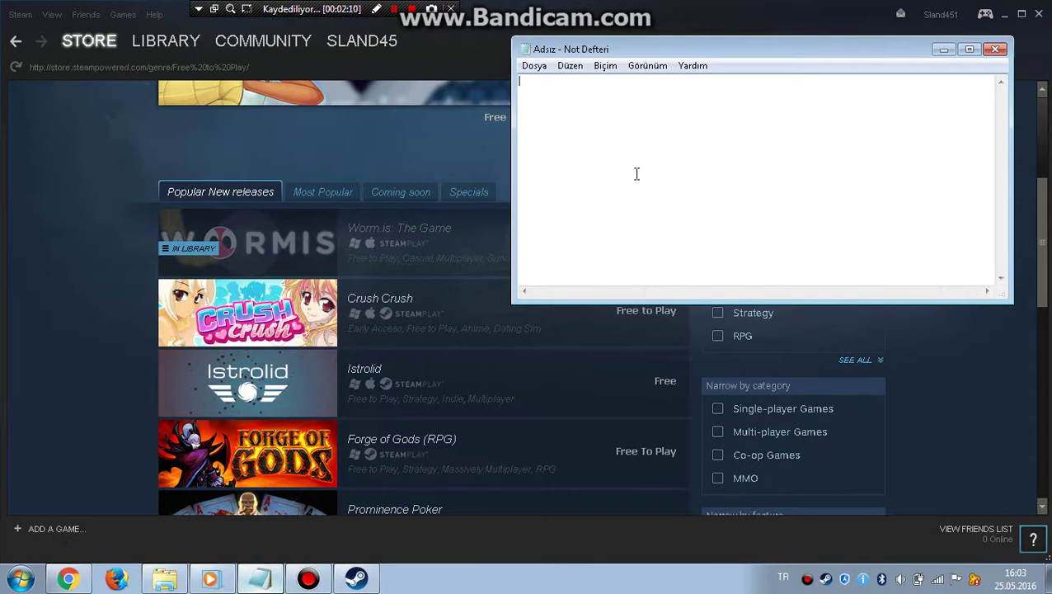
{"action": "left_click", "coordinate": [945, 49]}
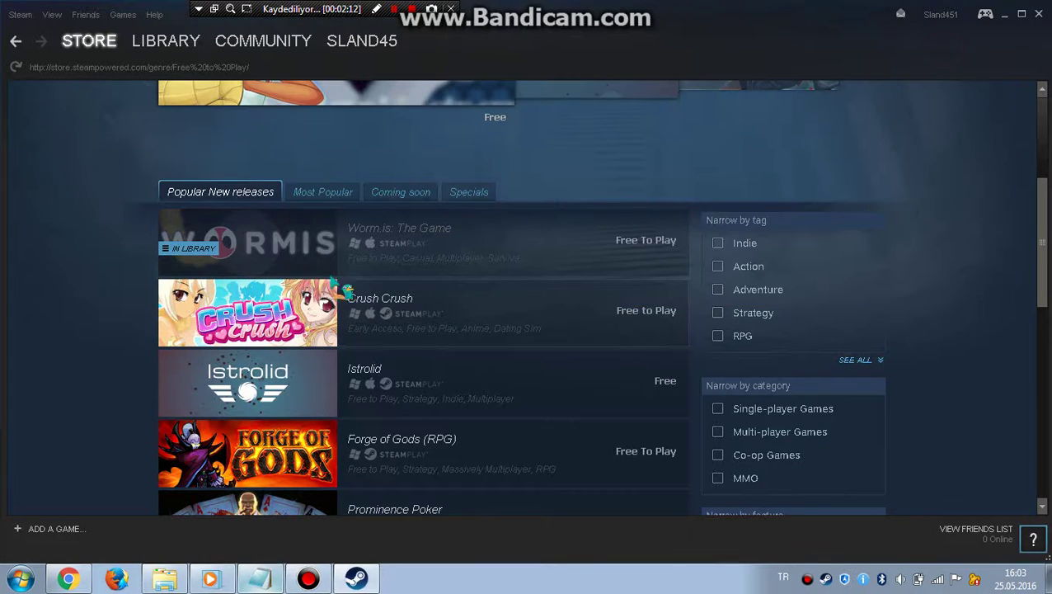
Open the Worm.is: The Game store page and bring its Play Game section into view
{"action": "left_click", "coordinate": [301, 268]}
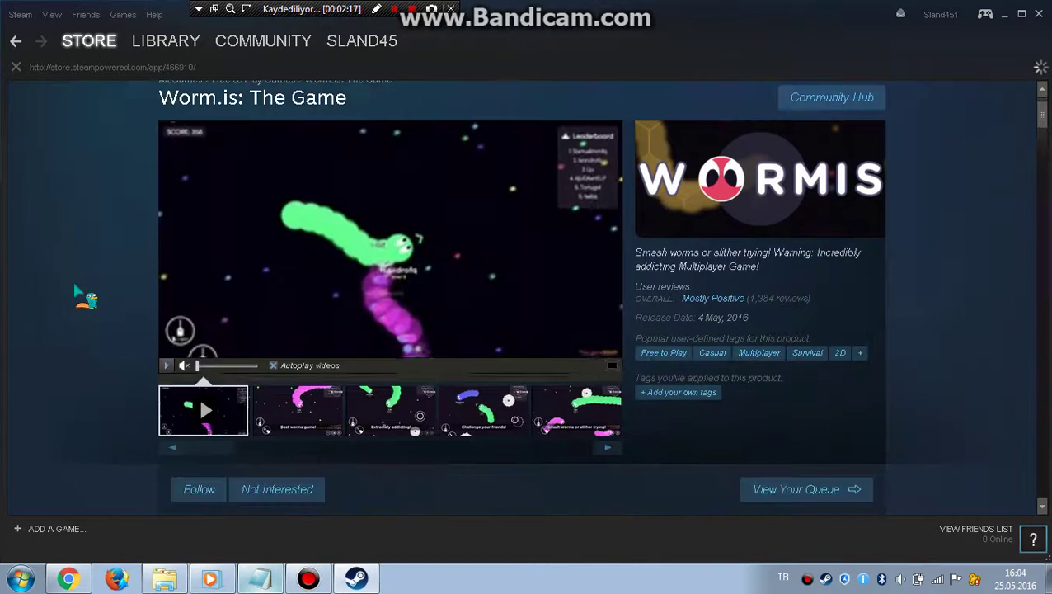
{"action": "scroll", "coordinate": [78, 292], "scroll_direction": "down", "scroll_amount": 2}
{"action": "scroll", "coordinate": [75, 285], "scroll_direction": "down", "scroll_amount": 5}
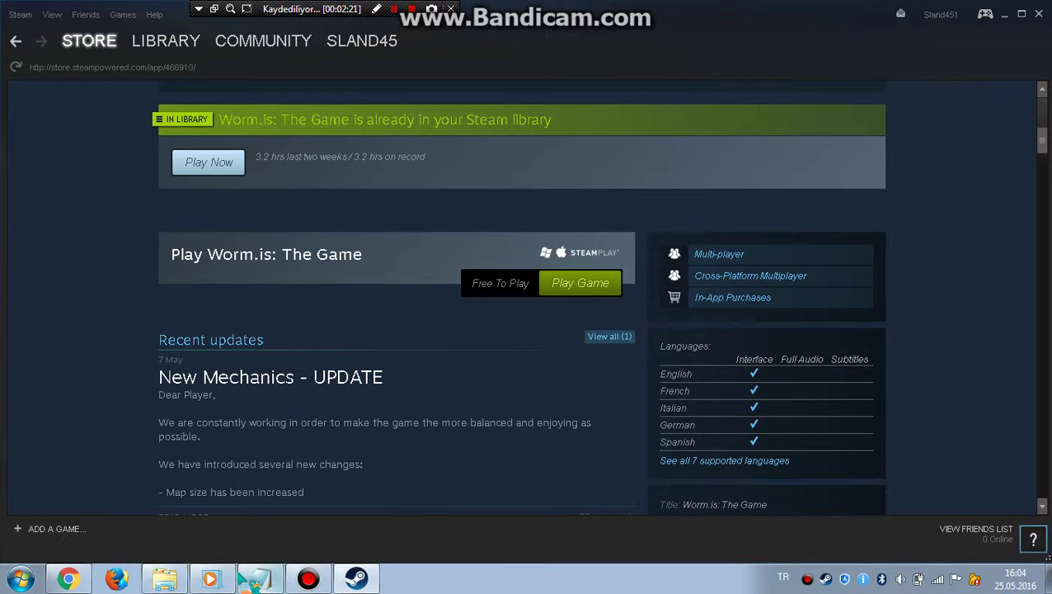
Move the Notepad window clear of the Play Game section and write "burdan indiriyorunuz arkaşalr" in it
{"action": "left_click", "coordinate": [260, 578]}
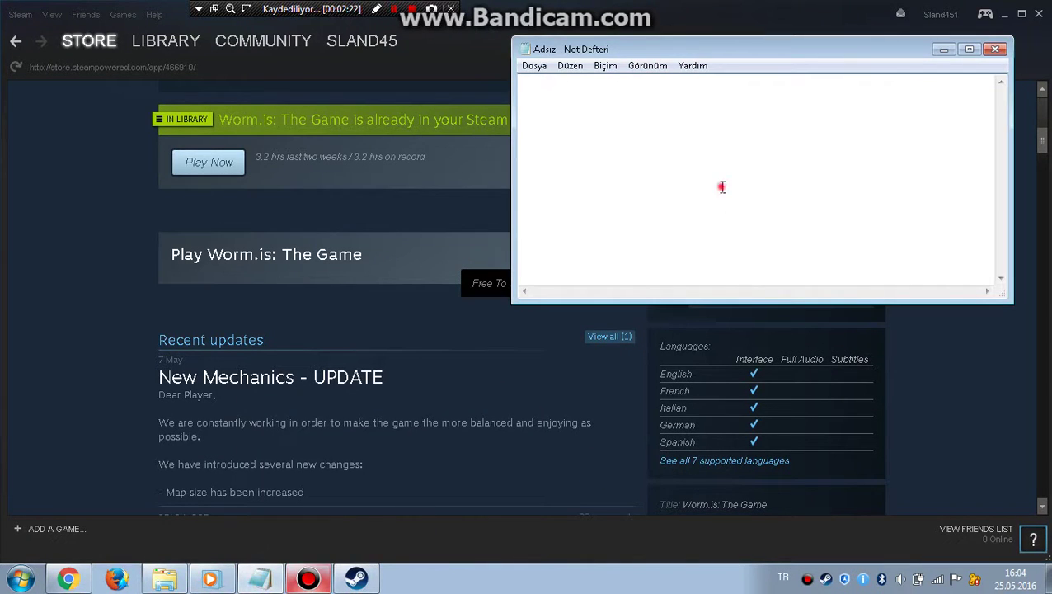
{"action": "left_click_drag", "start_coordinate": [707, 51], "coordinate": [875, 48]}
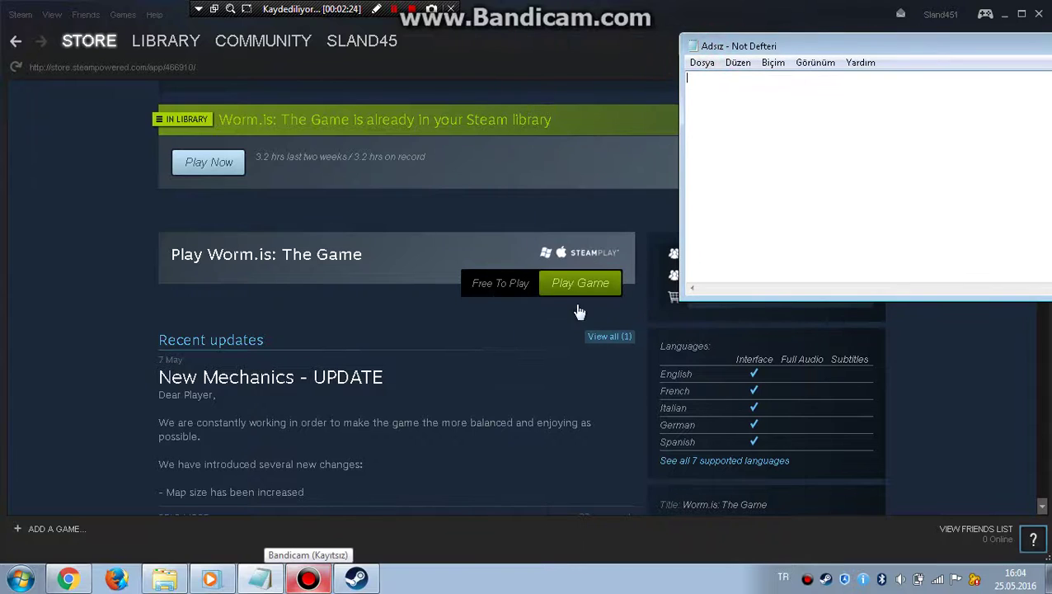
{"action": "type", "text": "burdan "}
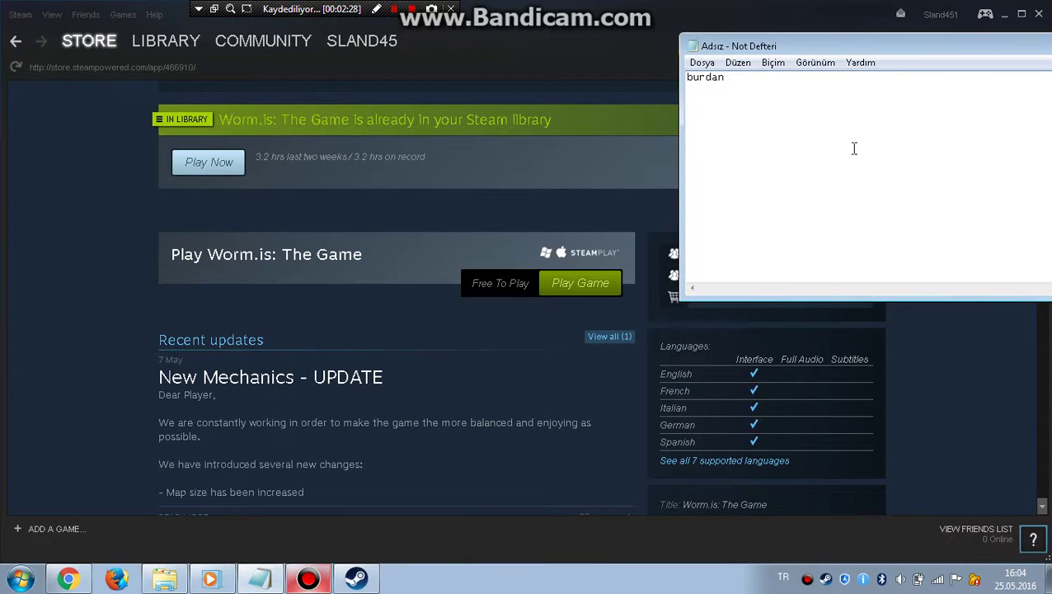
{"action": "type", "text": "indiriyorunuz arkaşalr"}
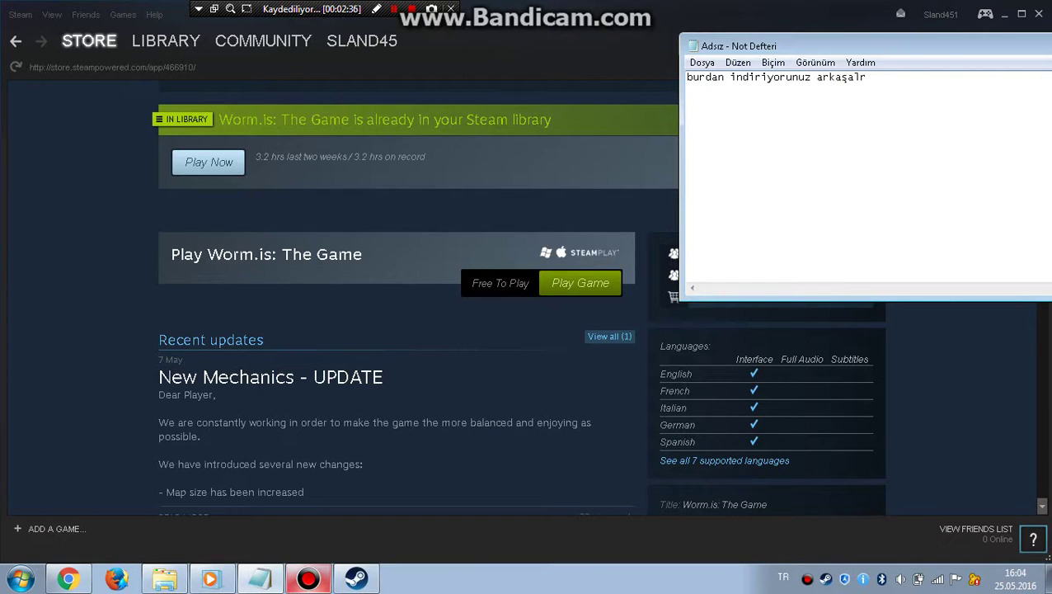
Highlight the Free To Play and Play Game area of the store page and clear the selection
{"action": "left_click_drag", "start_coordinate": [458, 269], "coordinate": [640, 291]}
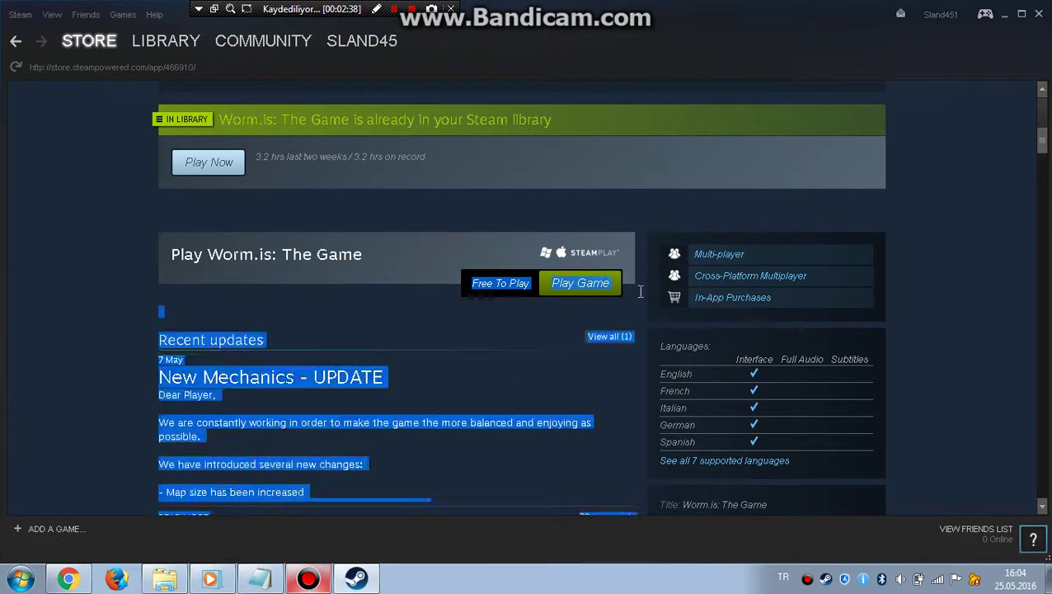
{"action": "left_click", "coordinate": [640, 291]}
{"action": "left_click", "coordinate": [598, 284]}
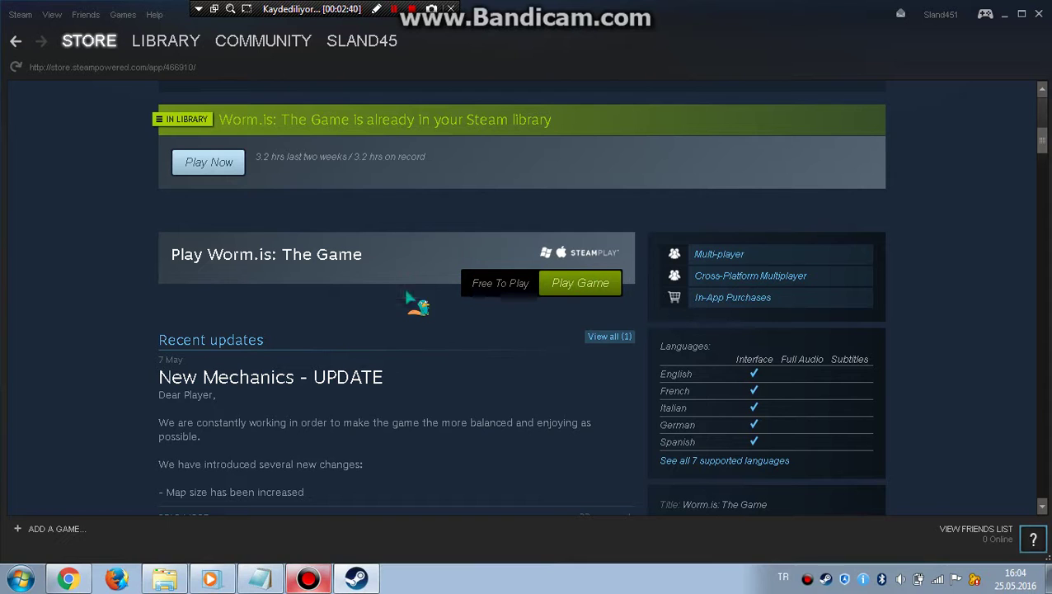
Delete the download note in Notepad and reposition its window over the middle of the store page
{"action": "left_click", "coordinate": [260, 578]}
{"action": "left_click_drag", "start_coordinate": [911, 111], "coordinate": [694, 113]}
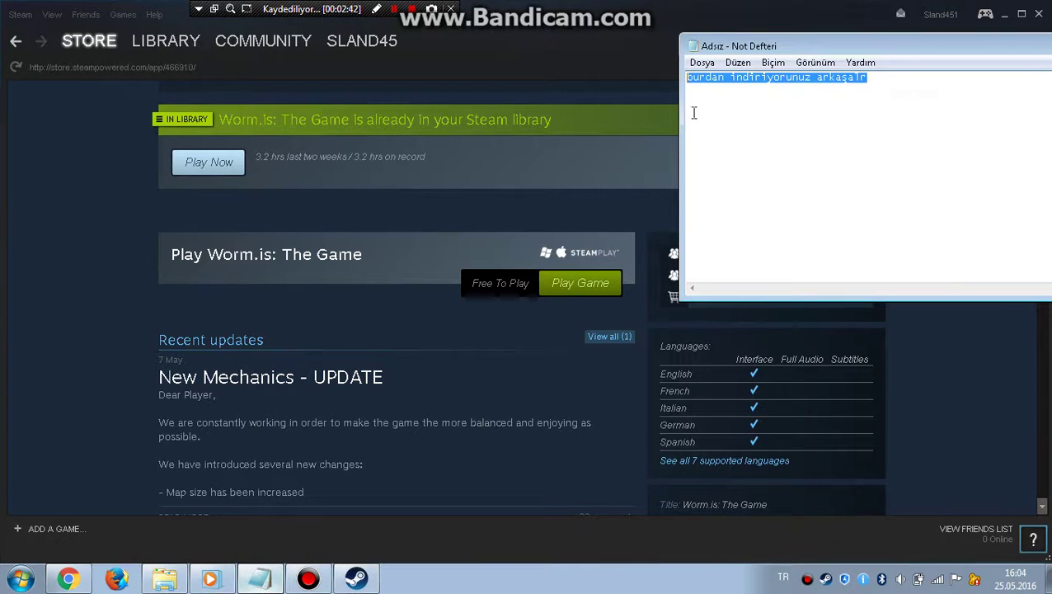
{"action": "key", "text": "BackSpace"}
{"action": "left_click_drag", "start_coordinate": [795, 45], "coordinate": [477, 30]}
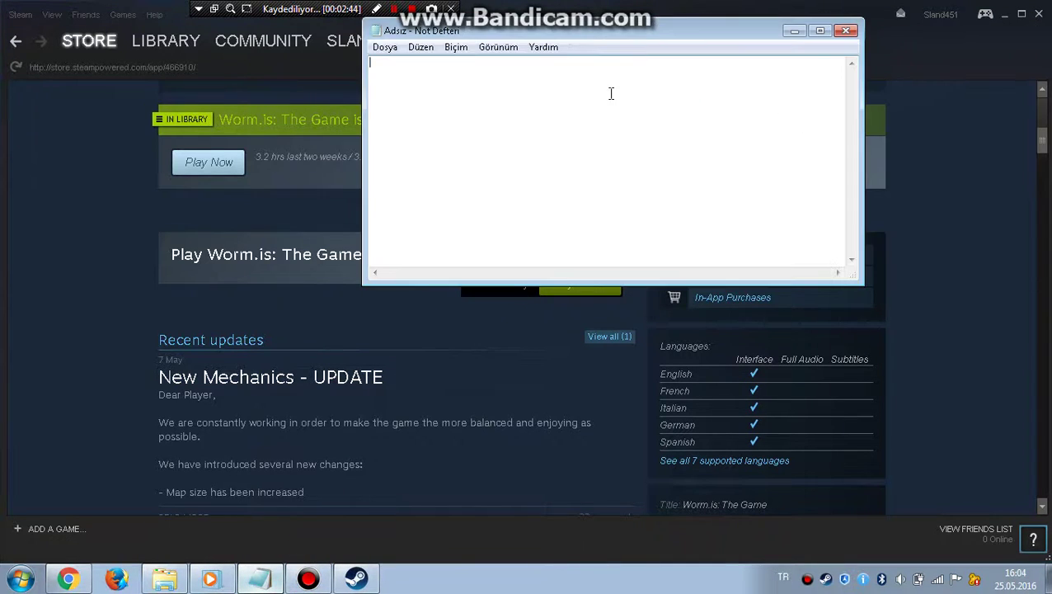
{"action": "type", "text": "indirdikten sonra oyunu a"}
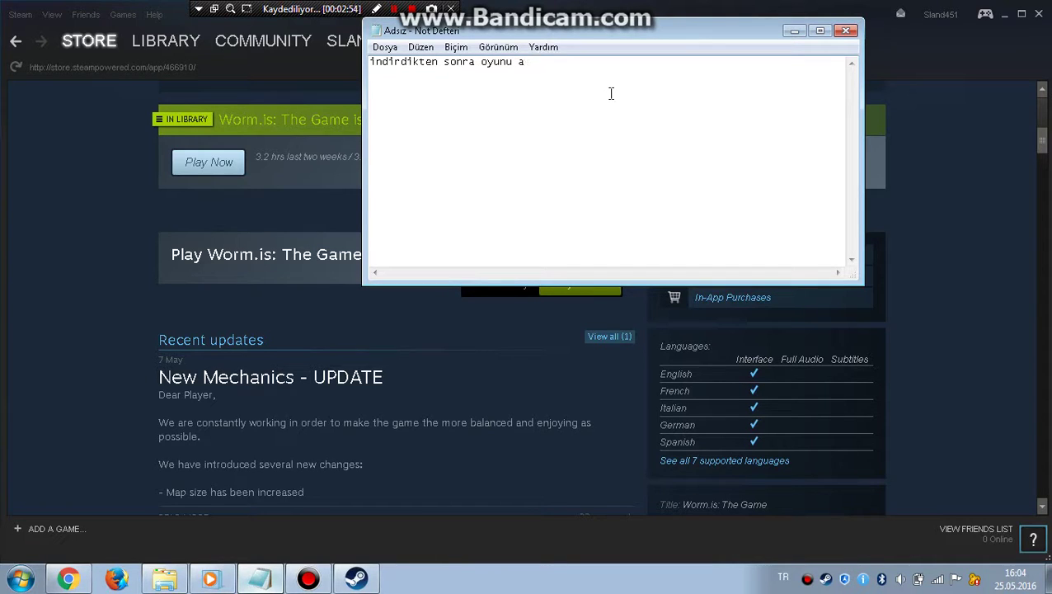
{"action": "key", "text": "BackSpace"}
{"action": "key", "text": "BackSpace"}
{"action": "key", "text": "BackSpace"}
{"action": "key", "text": "BackSpace"}
{"action": "key", "text": "BackSpace"}
{"action": "key", "text": "BackSpace"}
{"action": "key", "text": "BackSpace"}
{"action": "key", "text": "BackSpace"}
{"action": "key", "text": "BackSpace"}
{"action": "key", "text": "BackSpace"}
{"action": "key", "text": "BackSpace"}
{"action": "key", "text": "BackSpace"}
{"action": "key", "text": "BackSpace"}
{"action": "key", "text": "BackSpace"}
{"action": "key", "text": "BackSpace"}
{"action": "key", "text": "BackSpace"}
{"action": "key", "text": "BackSpace"}
{"action": "key", "text": "BackSpace"}
{"action": "key", "text": "BackSpace"}
{"action": "key", "text": "BackSpace"}
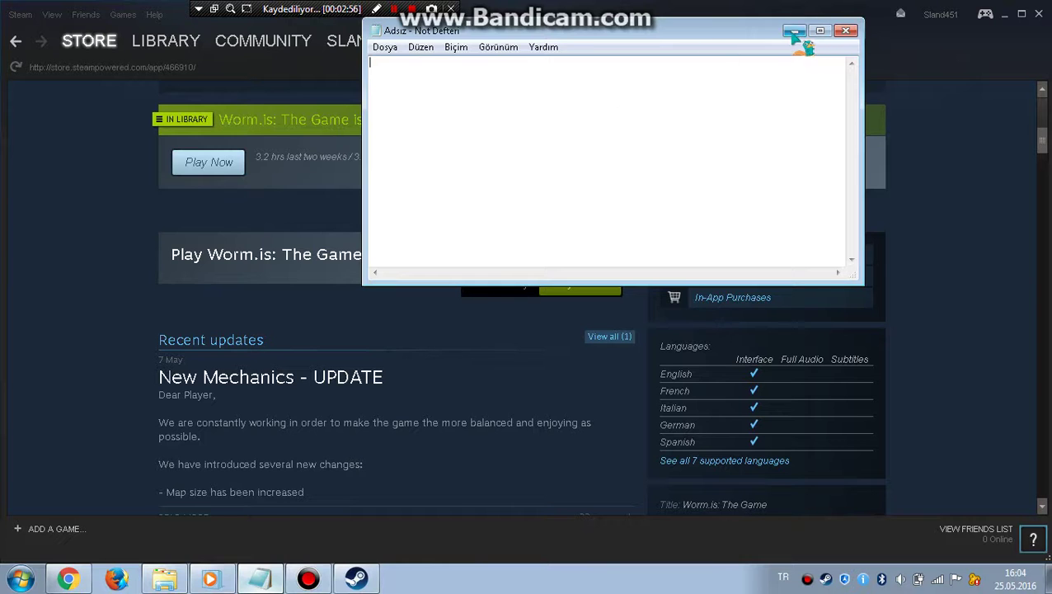
Minimize Notepad, close the Steam window, and launch Worm.is The Game from the desktop folder "En Cok Oynadığım Oyunlar"
{"action": "left_click", "coordinate": [794, 35]}
{"action": "left_click", "coordinate": [1037, 14]}
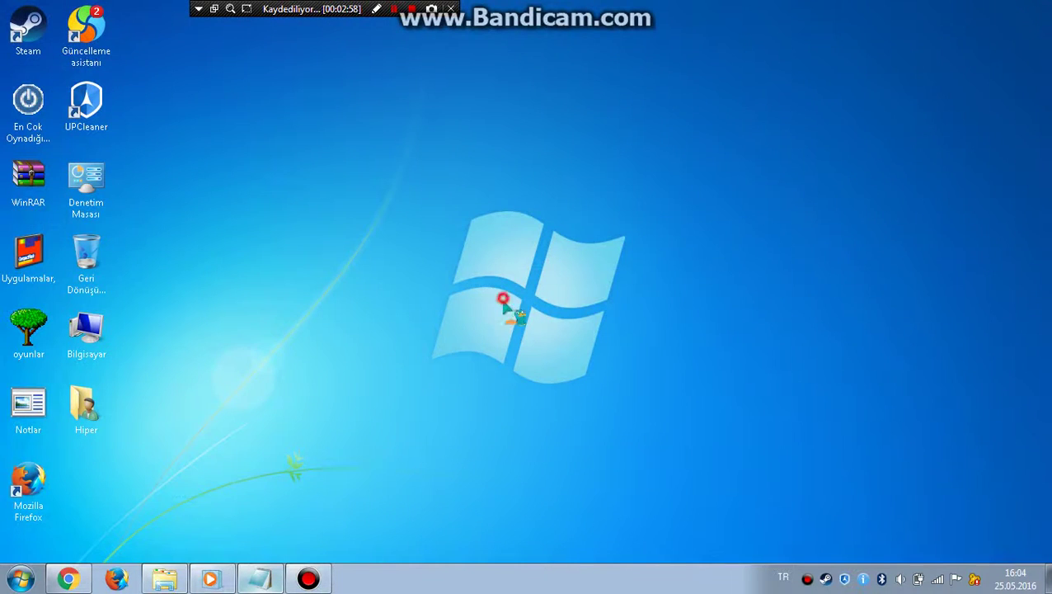
{"action": "double_click", "coordinate": [28, 103]}
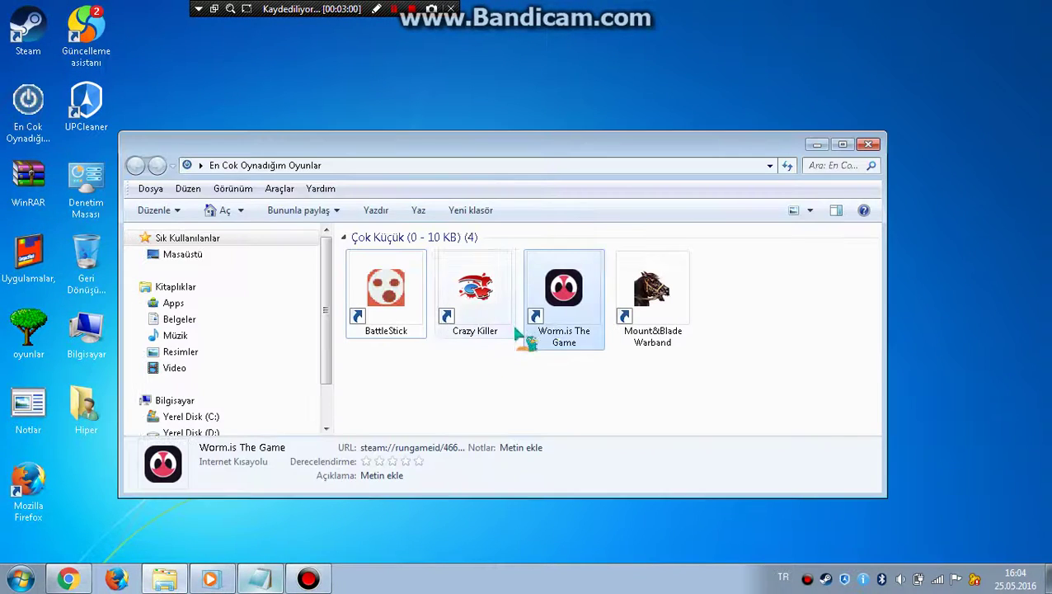
{"action": "double_click", "coordinate": [577, 311]}
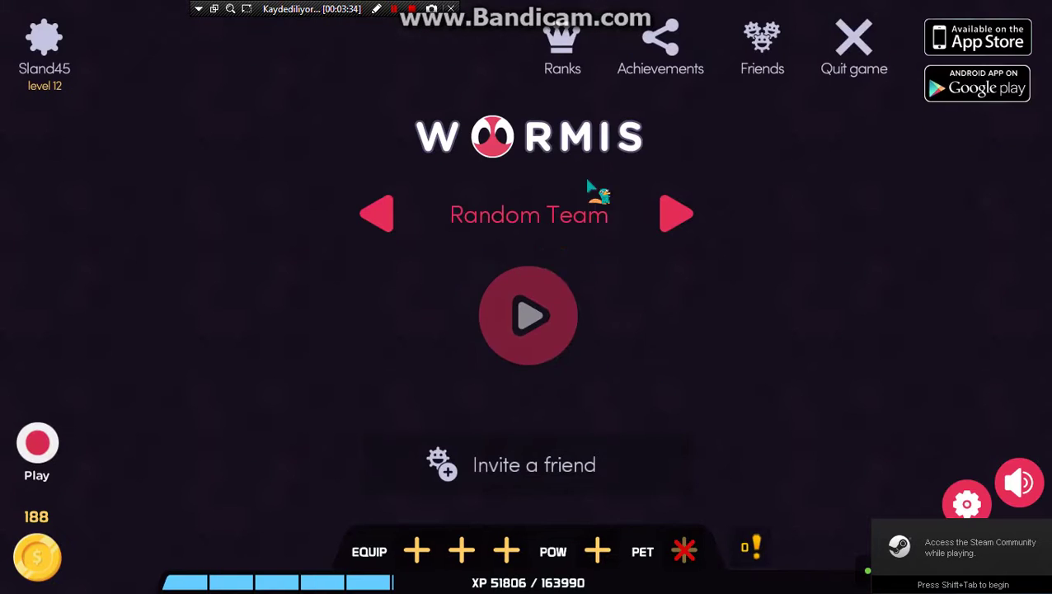
Switch from the Worm.is game to the empty Notepad window so it sits over the game's main screen
{"action": "key", "text": "alt+Tab"}
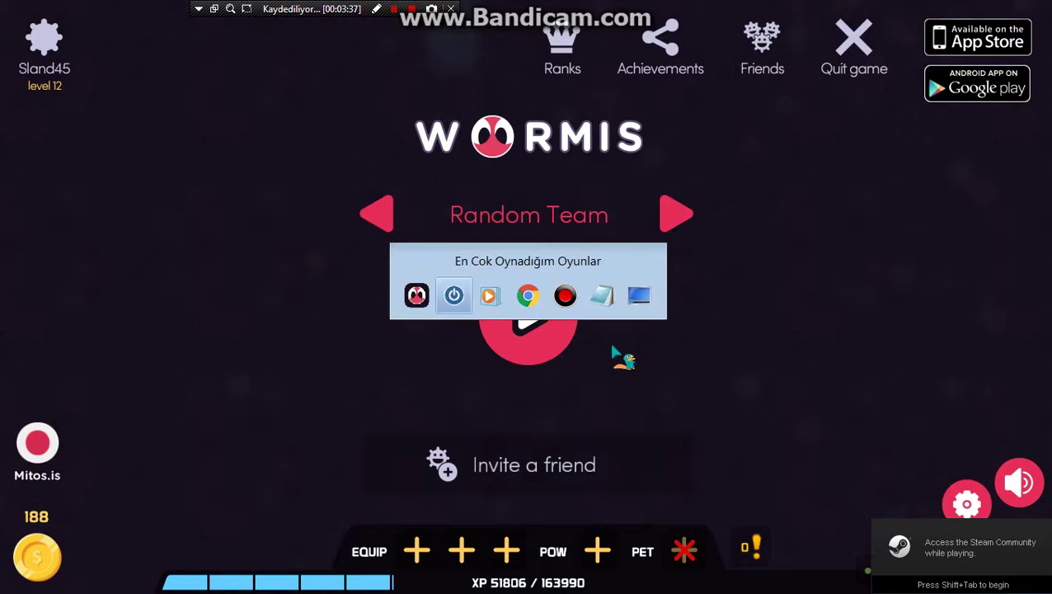
{"action": "key", "text": "alt+Tab"}
{"action": "key", "text": "alt+Tab"}
{"action": "key", "text": "alt+Tab"}
{"action": "key", "text": "alt+Tab"}
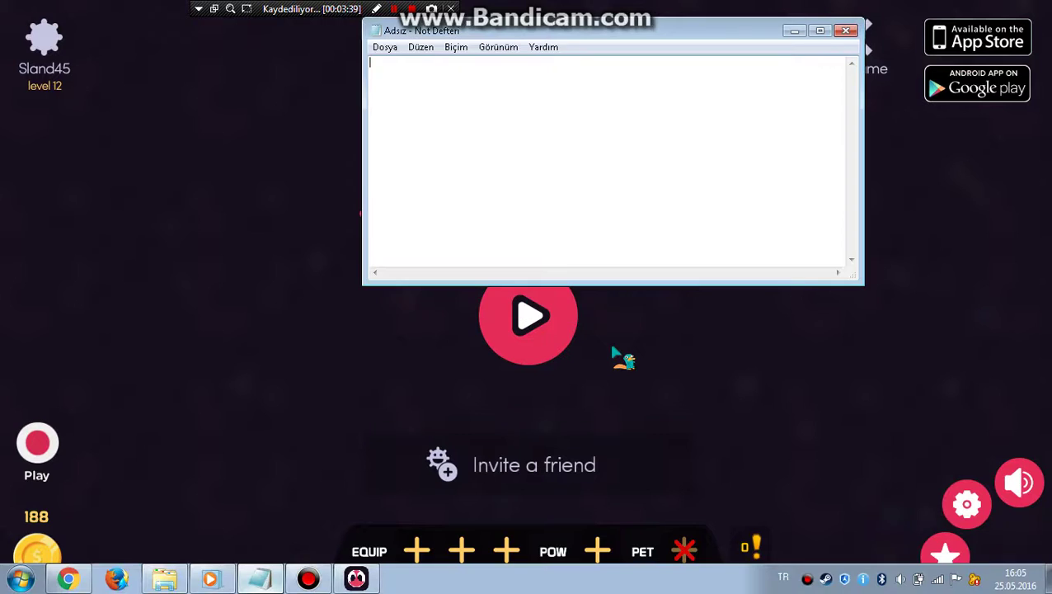
{"action": "type", "text": "görd"}
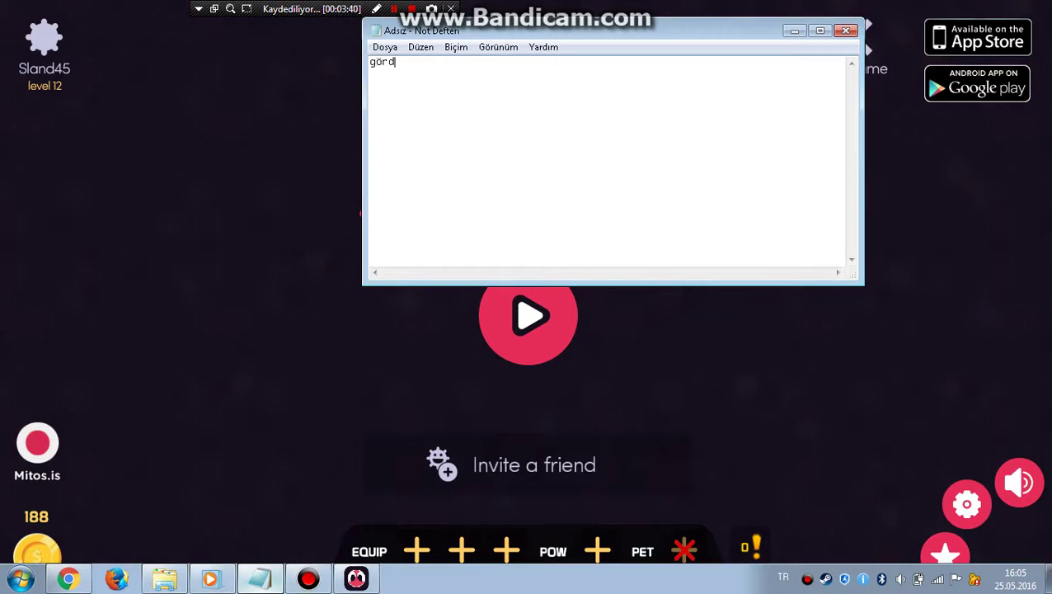
{"action": "type", "text": "üyün"}
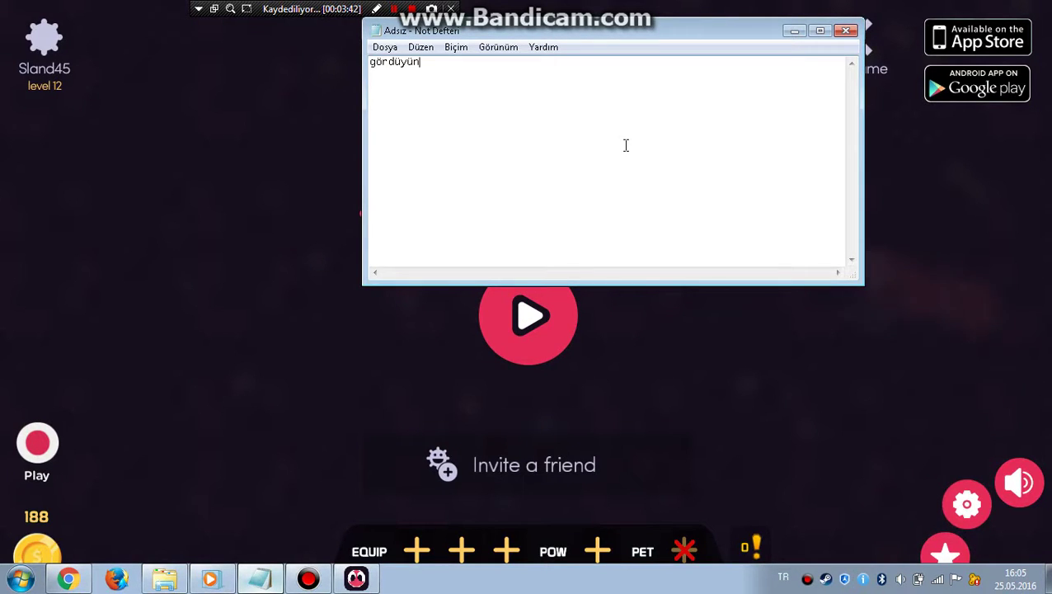
{"action": "key", "text": "BackSpace"}
{"action": "key", "text": "BackSpace"}
{"action": "key", "text": "BackSpace"}
{"action": "type", "text": "yü"}
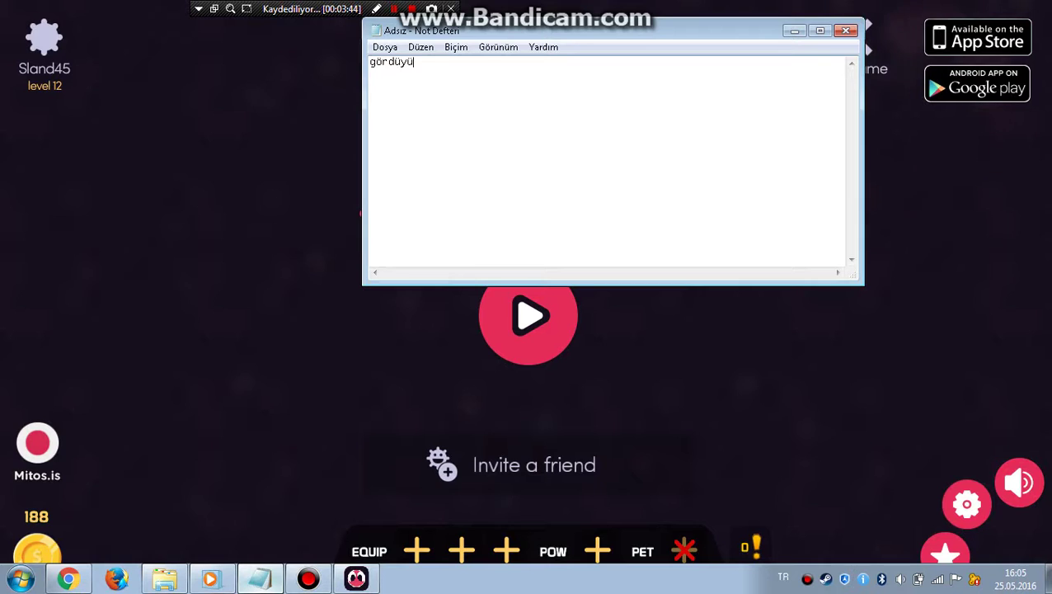
{"action": "type", "text": "nüz gibi"}
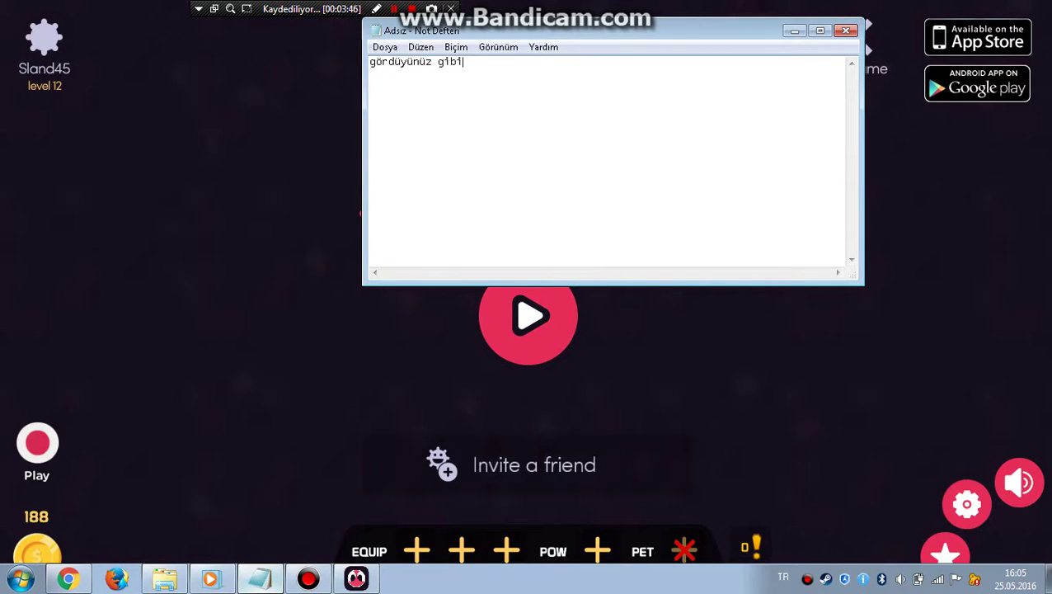
{"action": "type", "text": " arkadaşlar acı"}
{"action": "key", "text": "BackSpace"}
{"action": "key", "text": "BackSpace"}
{"action": "key", "text": "BackSpace"}
{"action": "key", "text": "BackSpace"}
{"action": "key", "text": "BackSpace"}
{"action": "key", "text": "BackSpace"}
{"action": "key", "text": "BackSpace"}
{"action": "key", "text": "BackSpace"}
{"action": "key", "text": "BackSpace"}
{"action": "key", "text": "BackSpace"}
{"action": "key", "text": "BackSpace"}
{"action": "key", "text": "BackSpace"}
{"action": "key", "text": "BackSpace"}
{"action": "key", "text": "BackSpace"}
{"action": "key", "text": "BackSpace"}
{"action": "key", "text": "BackSpace"}
{"action": "key", "text": "BackSpace"}
{"action": "key", "text": "BackSpace"}
{"action": "key", "text": "BackSpace"}
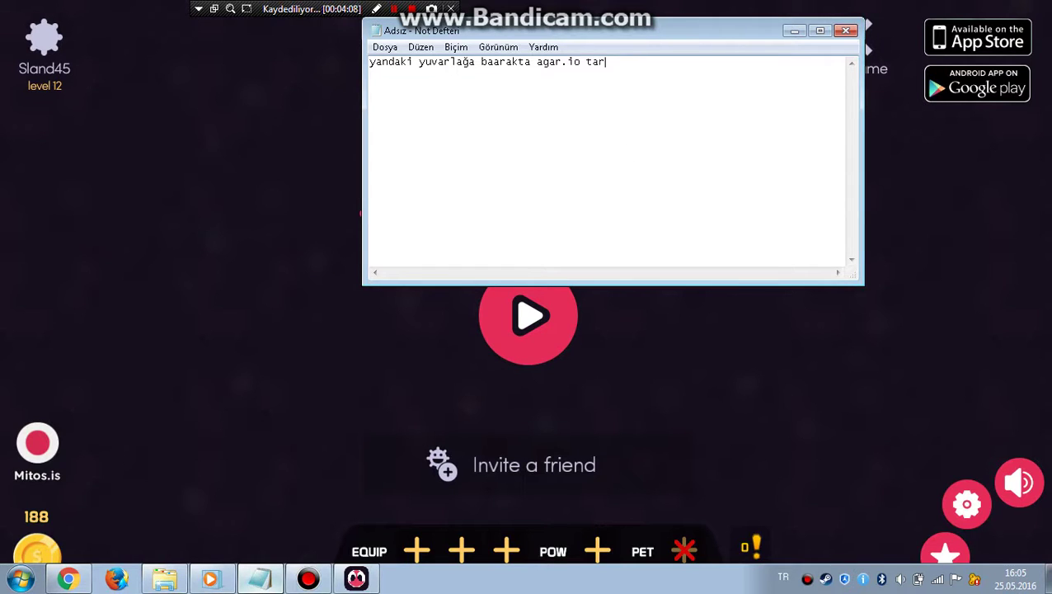
Complete the Notepad note so it reads "yandaki yuvarlağa baarakta agar.io tarzında bi oyuna gidebilirsinniz"
{"action": "type", "text": "nda bi"}
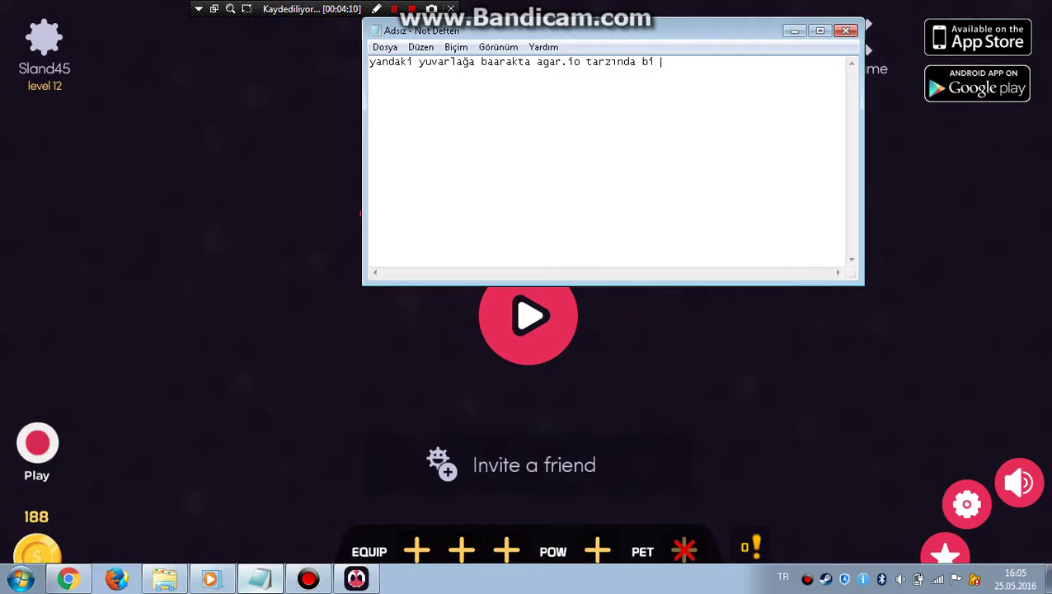
{"action": "type", "text": " oyuna gi"}
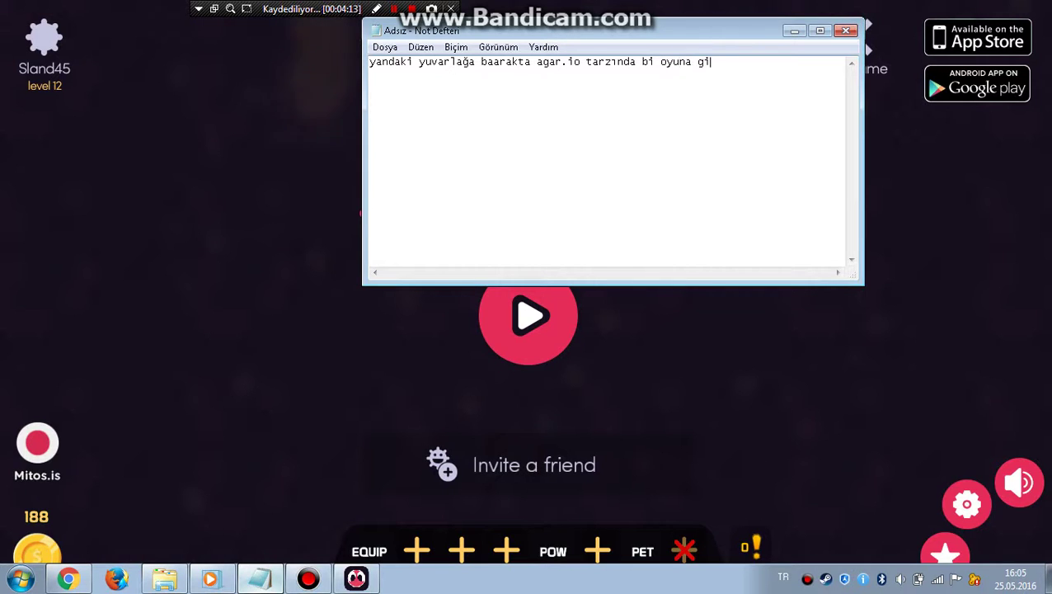
{"action": "type", "text": "debilir"}
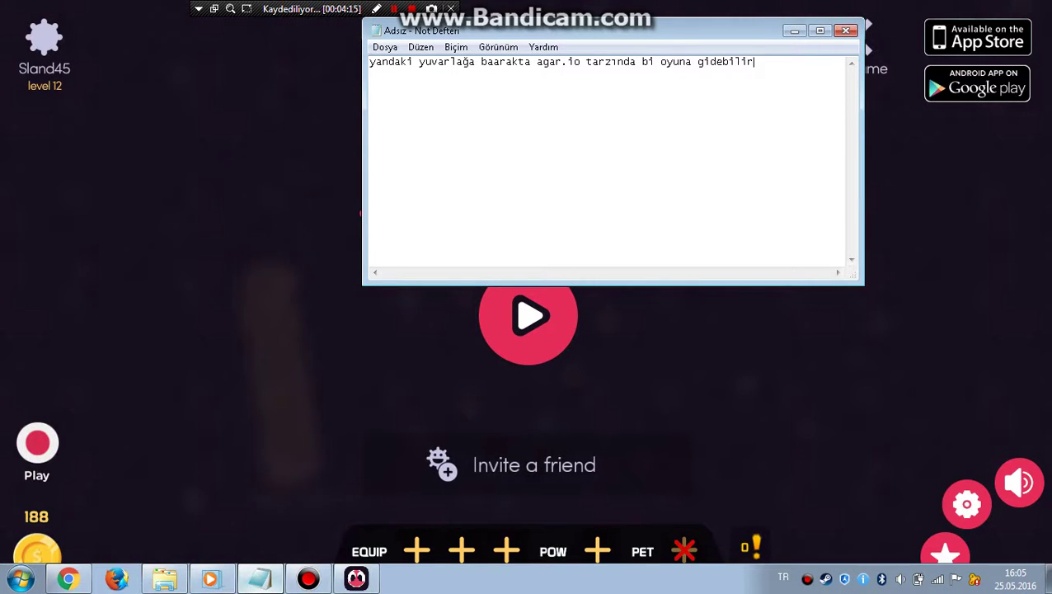
{"action": "type", "text": "sinniz"}
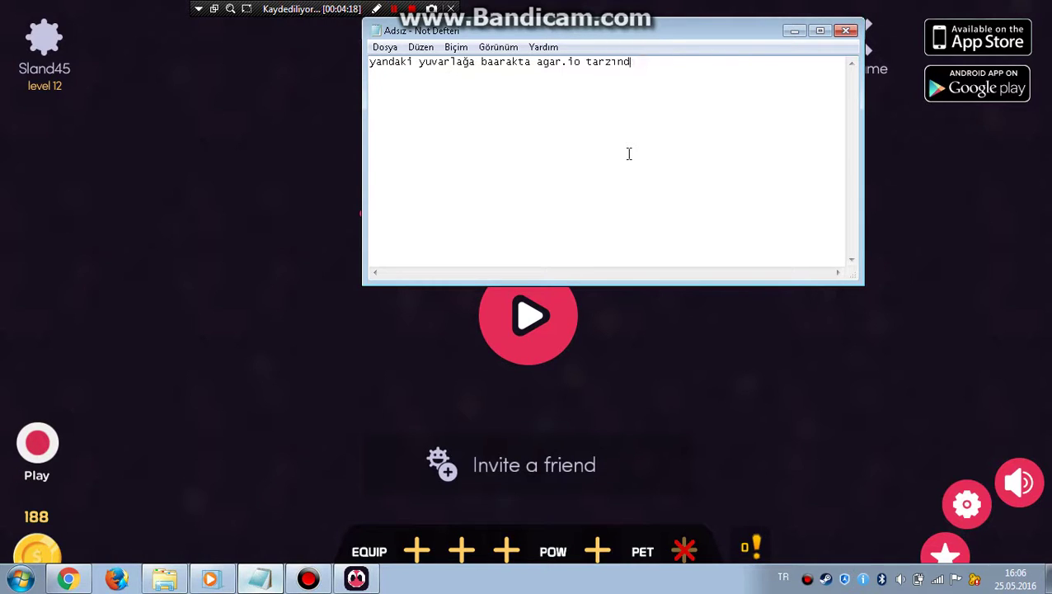
Delete the agar.io note in Notepad and switch the game from Worm.is to Mitos.is
{"action": "key", "text": "BackSpace"}
{"action": "key", "text": "BackSpace"}
{"action": "key", "text": "BackSpace"}
{"action": "key", "text": "BackSpace"}
{"action": "key", "text": "BackSpace"}
{"action": "key", "text": "BackSpace"}
{"action": "key", "text": "BackSpace"}
{"action": "key", "text": "BackSpace"}
{"action": "key", "text": "BackSpace"}
{"action": "key", "text": "BackSpace"}
{"action": "key", "text": "BackSpace"}
{"action": "key", "text": "BackSpace"}
{"action": "key", "text": "BackSpace"}
{"action": "key", "text": "BackSpace"}
{"action": "key", "text": "BackSpace"}
{"action": "key", "text": "BackSpace"}
{"action": "key", "text": "BackSpace"}
{"action": "key", "text": "BackSpace"}
{"action": "key", "text": "BackSpace"}
{"action": "key", "text": "BackSpace"}
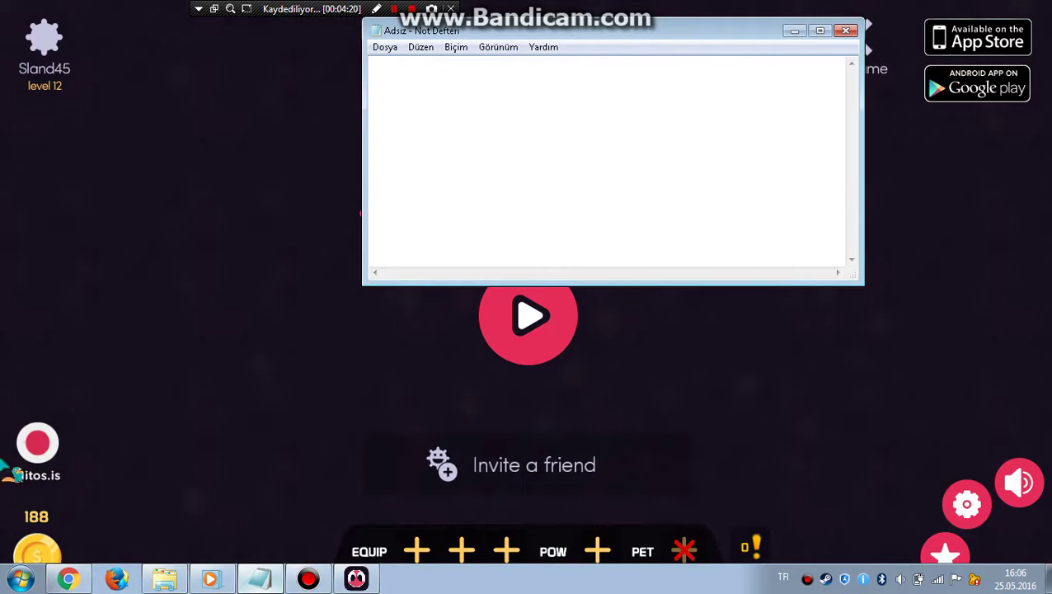
{"action": "left_click", "coordinate": [26, 463]}
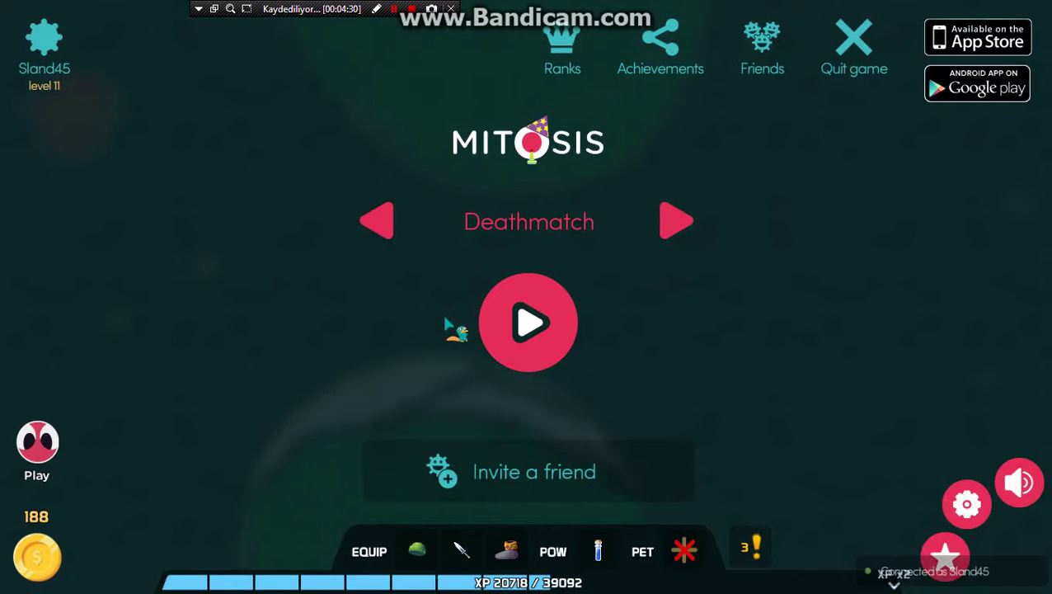
Switch from the Mitosis main screen back to the empty Notepad window
{"action": "key", "text": "alt+Tab"}
{"action": "key", "text": "alt+Tab"}
{"action": "key", "text": "alt+Tab"}
{"action": "key", "text": "alt+Tab"}
{"action": "key", "text": "alt+Tab"}
{"action": "key", "text": "alt+Tab"}
{"action": "key", "text": "alt+Tab"}
{"action": "key", "text": "alt+Tab"}
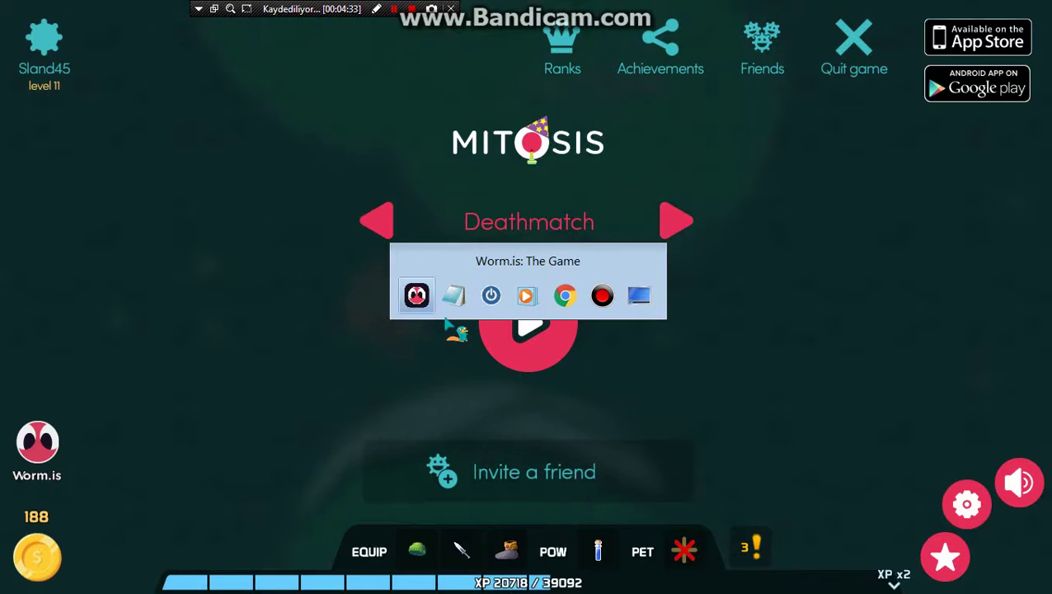
{"action": "type", "text": "görd"}
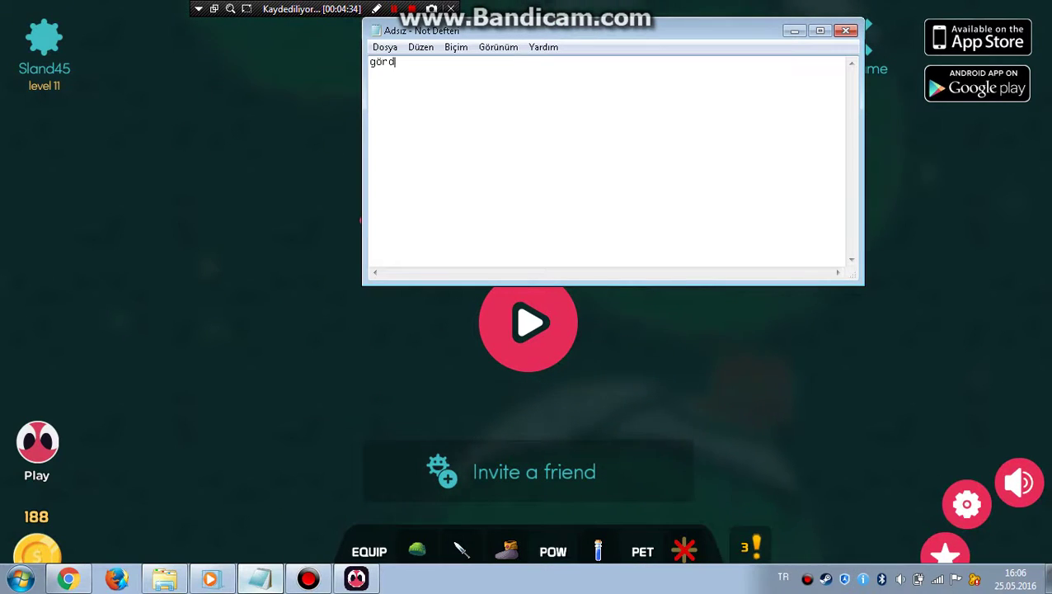
{"action": "type", "text": "üyünüz gi"}
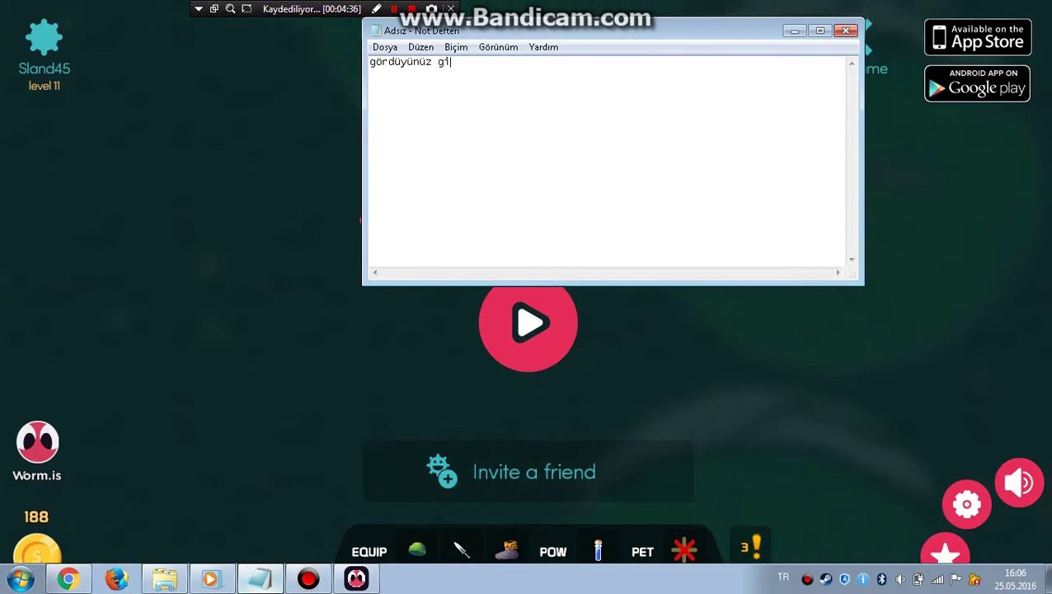
{"action": "key", "text": "ctrl+a"}
{"action": "key", "text": "BackSpace"}
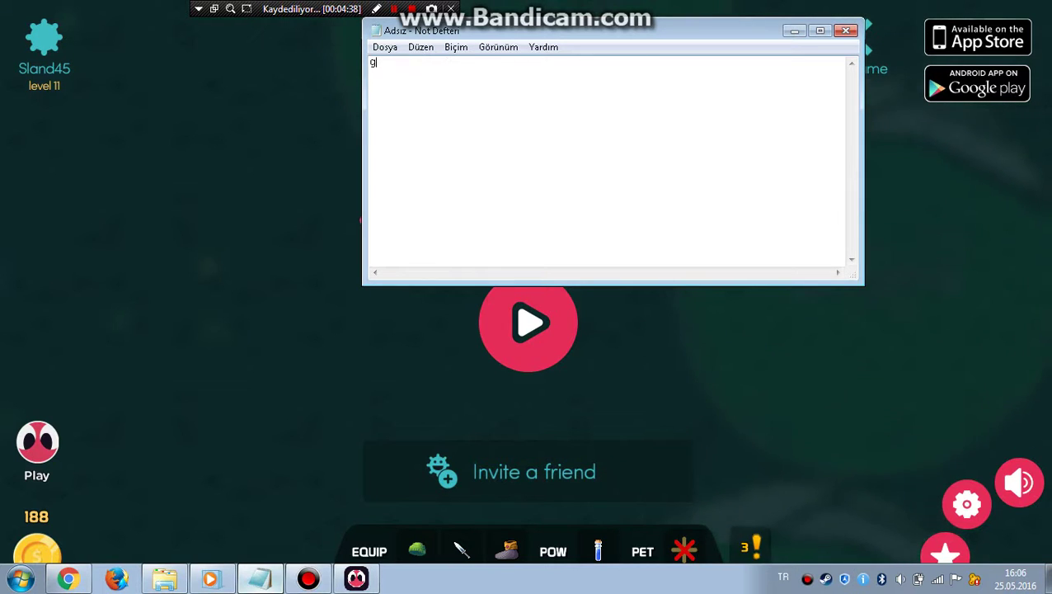